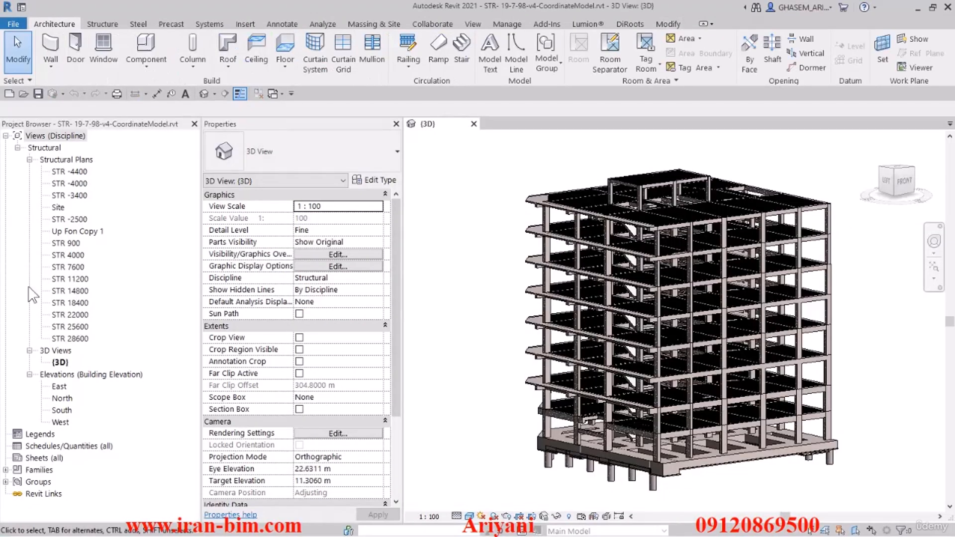
Step: Turn on the Joist subcategory of Structural Framing in the 3D view's visibility overrides
{"action": "middle_click_drag", "start_coordinate": [463, 256], "coordinate": [607, 356], "text": "shift"}
{"action": "scroll", "coordinate": [607, 356], "scroll_direction": "up", "scroll_amount": 5}
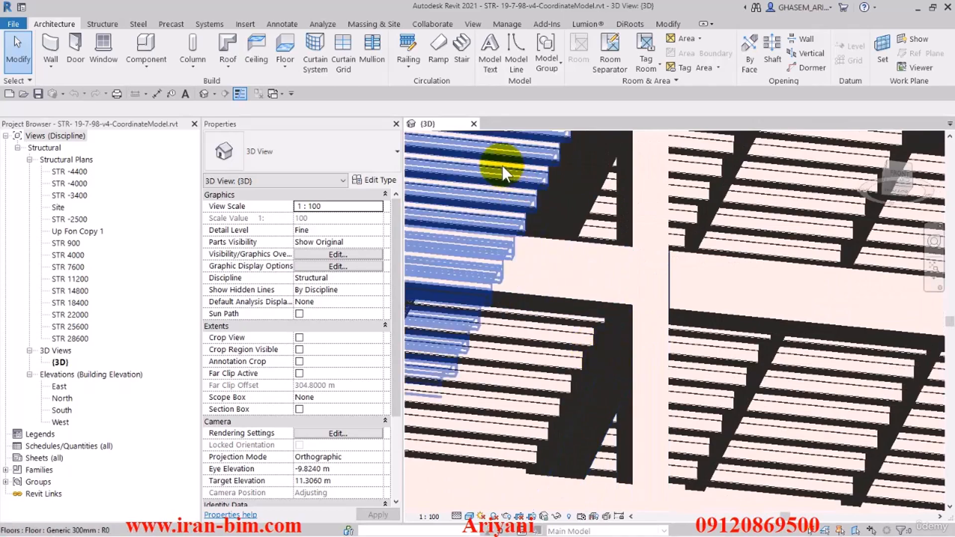
{"action": "scroll", "coordinate": [509, 178], "scroll_direction": "down", "scroll_amount": 5}
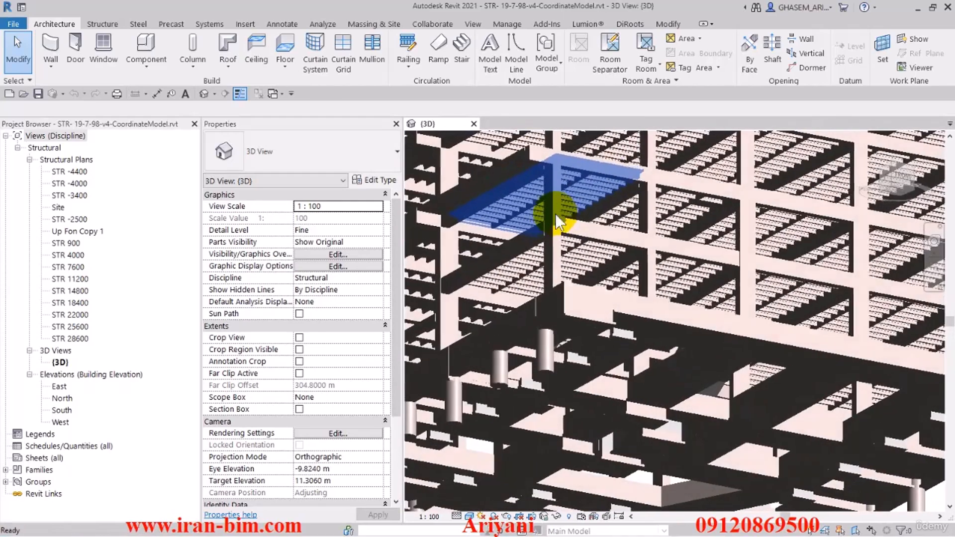
{"action": "key", "text": "v"}
{"action": "key", "text": "g"}
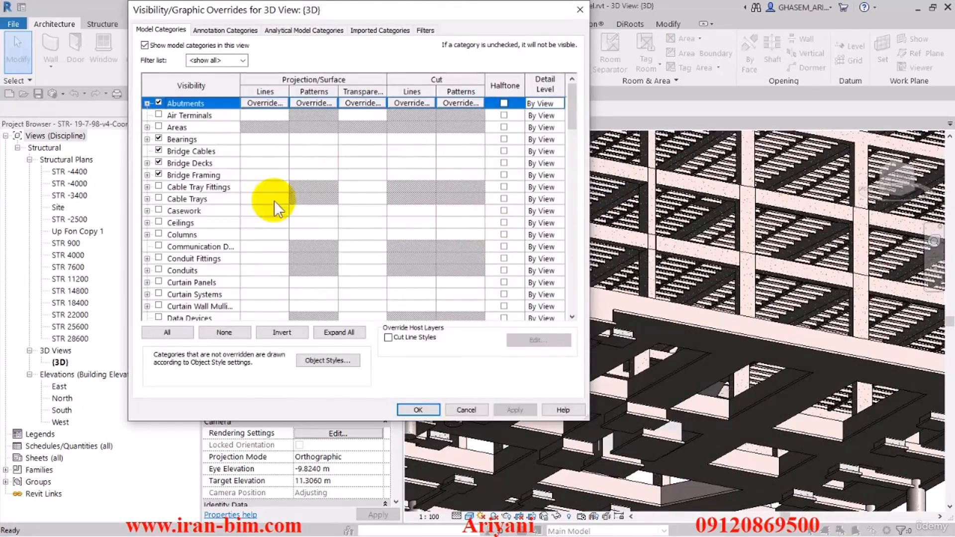
{"action": "left_click", "coordinate": [217, 210]}
{"action": "left_click", "coordinate": [217, 210]}
{"action": "key", "text": "s"}
{"action": "key", "text": "t"}
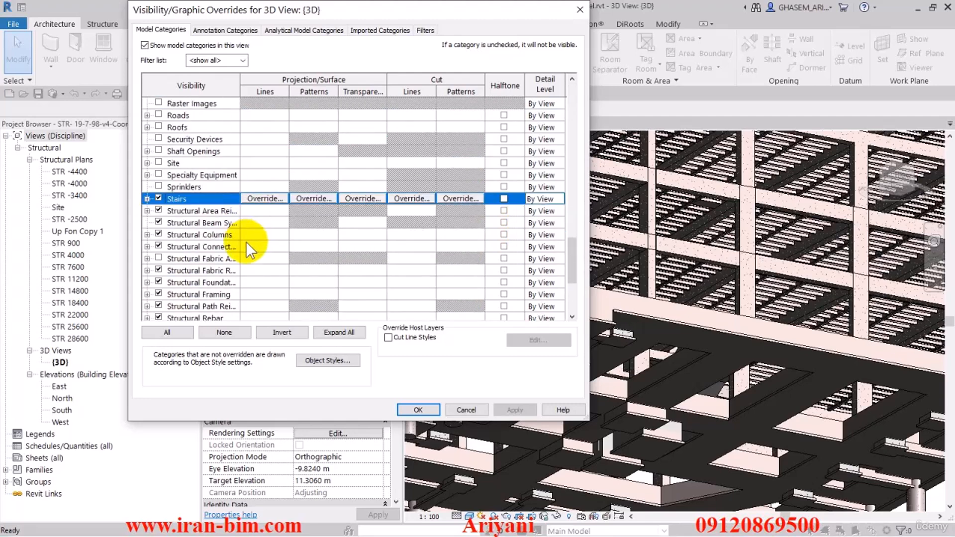
{"action": "double_click", "coordinate": [240, 79]}
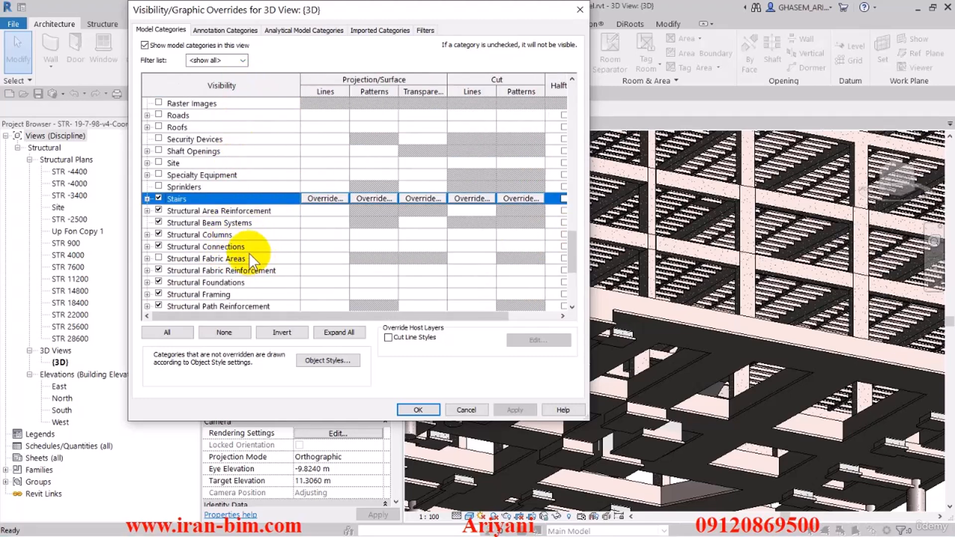
{"action": "left_click", "coordinate": [228, 294]}
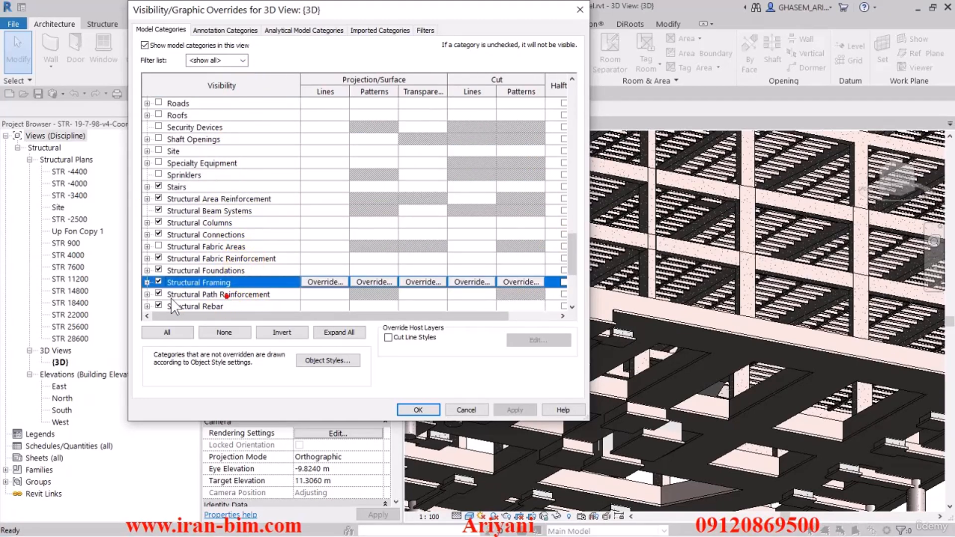
{"action": "left_click", "coordinate": [147, 282]}
{"action": "left_click", "coordinate": [171, 163]}
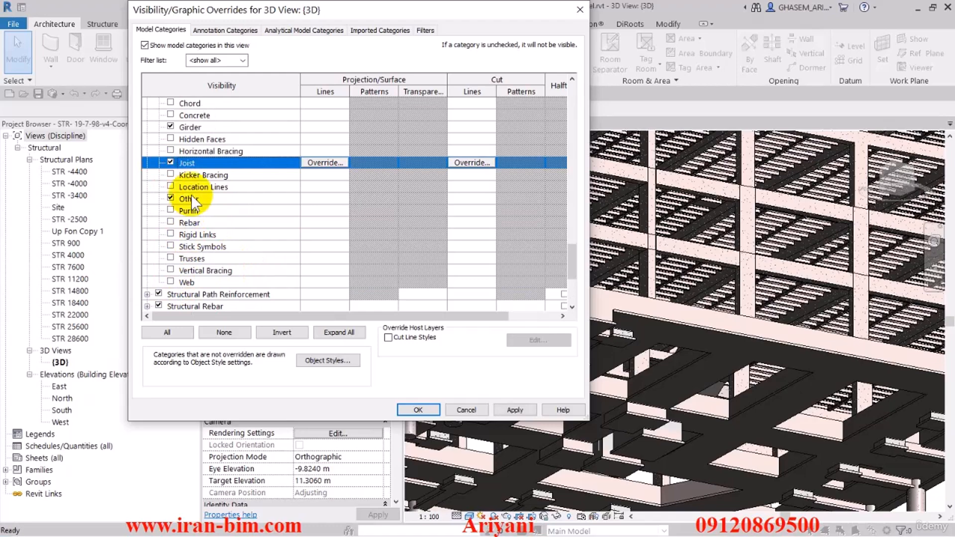
Step: Turn on the Generic Models category for the 3D view and apply the visibility overrides
{"action": "scroll", "coordinate": [239, 184], "scroll_direction": "up", "scroll_amount": 2}
{"action": "left_click_drag", "start_coordinate": [565, 233], "coordinate": [567, 119]}
{"action": "left_click", "coordinate": [144, 283]}
{"action": "scroll", "coordinate": [139, 286], "scroll_direction": "down", "scroll_amount": 3}
{"action": "left_click", "coordinate": [134, 282]}
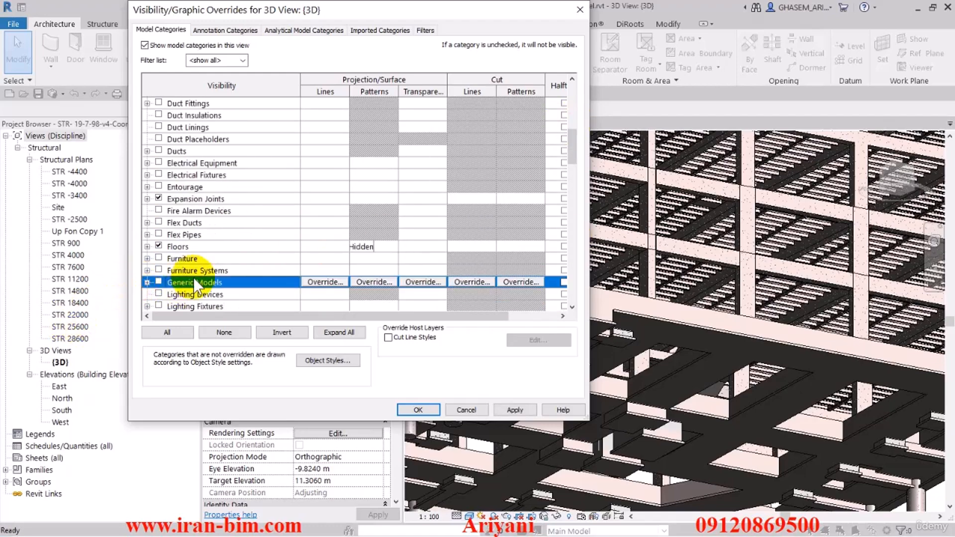
{"action": "left_click", "coordinate": [404, 407]}
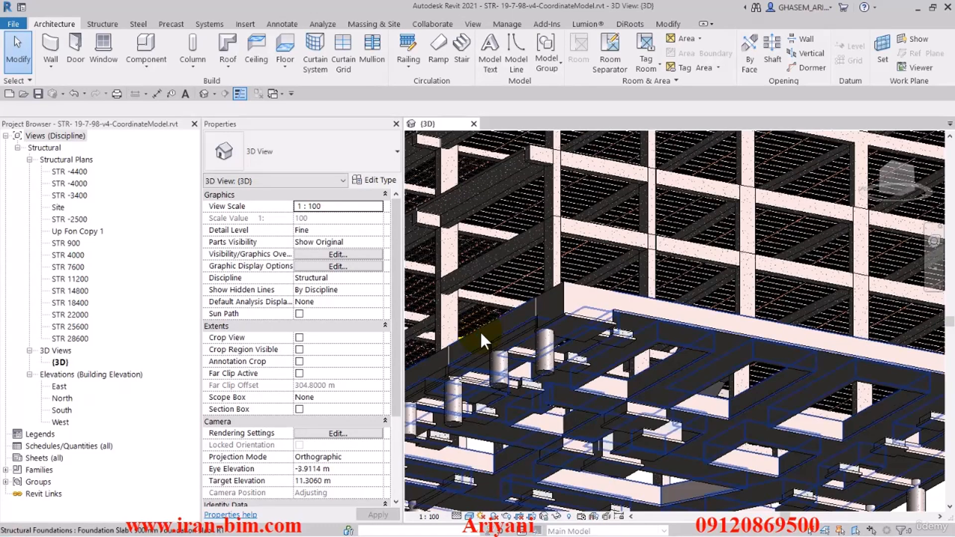
Step: Examine the joists and infill blocks beneath the floors, and the overall structure from the left side
{"action": "scroll", "coordinate": [625, 276], "scroll_direction": "up", "scroll_amount": 5}
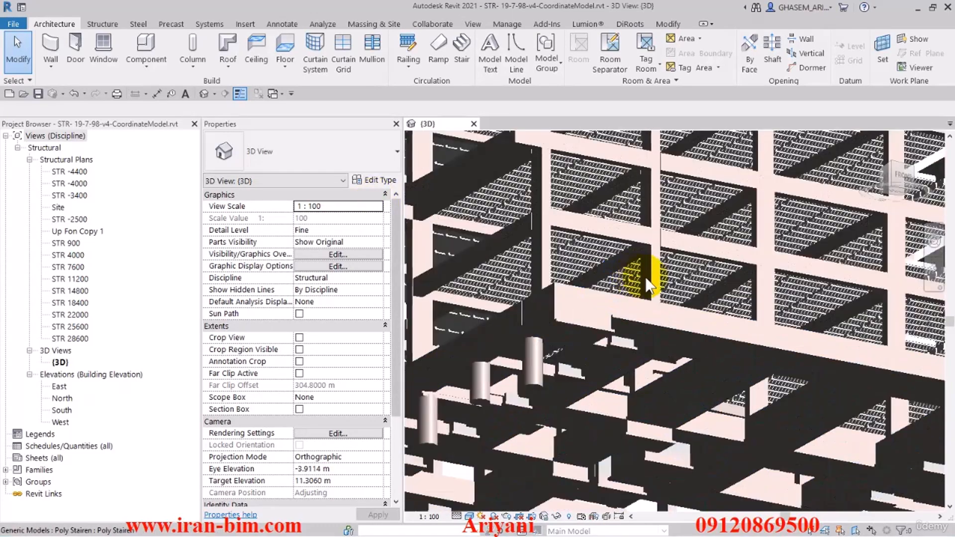
{"action": "scroll", "coordinate": [522, 219], "scroll_direction": "up", "scroll_amount": 3}
{"action": "middle_click_drag", "start_coordinate": [521, 219], "coordinate": [699, 328]}
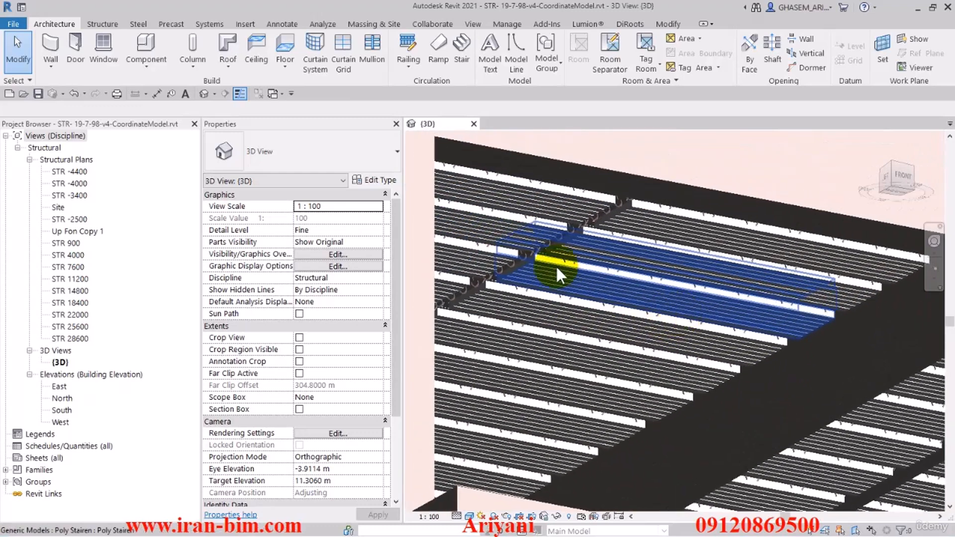
{"action": "scroll", "coordinate": [545, 262], "scroll_direction": "up", "scroll_amount": 3}
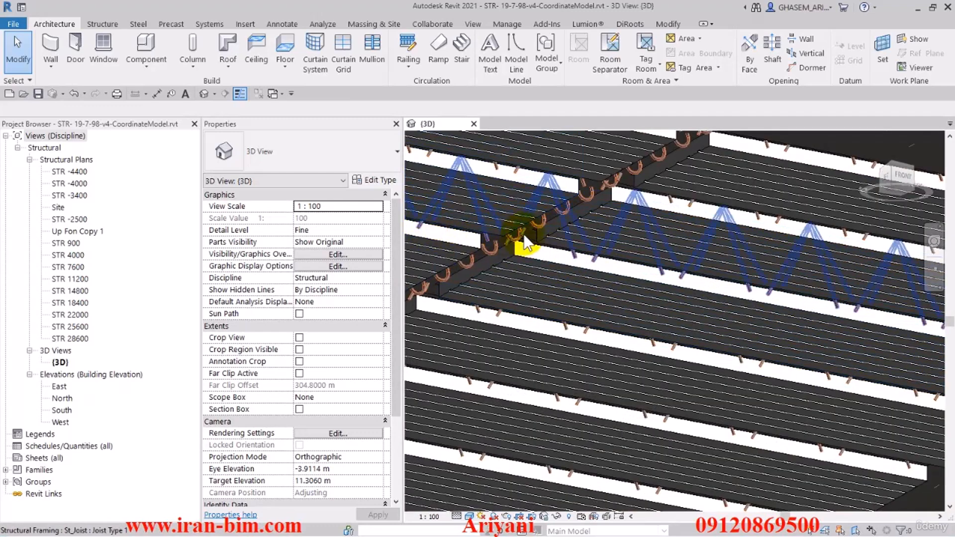
{"action": "scroll", "coordinate": [541, 236], "scroll_direction": "down", "scroll_amount": 3}
{"action": "scroll", "coordinate": [579, 241], "scroll_direction": "down", "scroll_amount": 6}
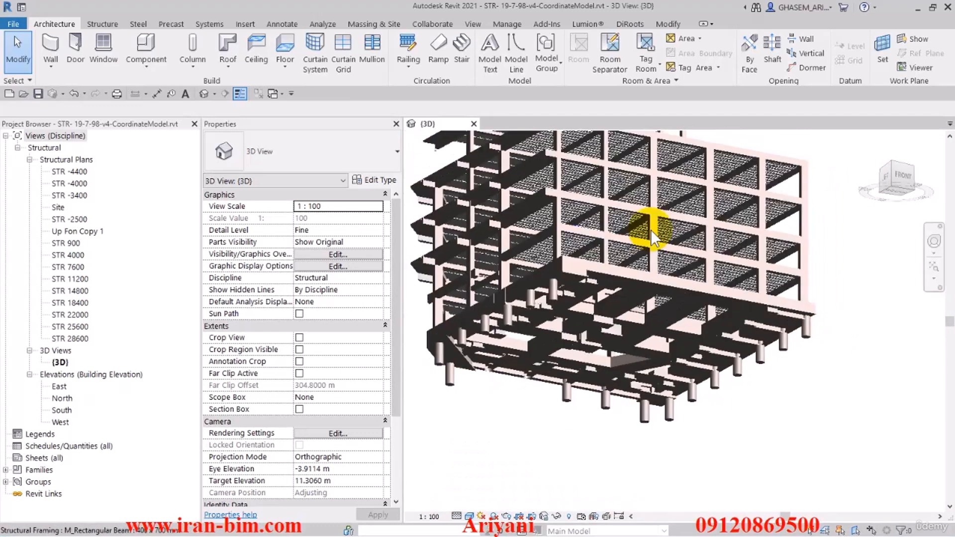
{"action": "middle_click_drag", "start_coordinate": [650, 231], "coordinate": [863, 202], "text": "shift"}
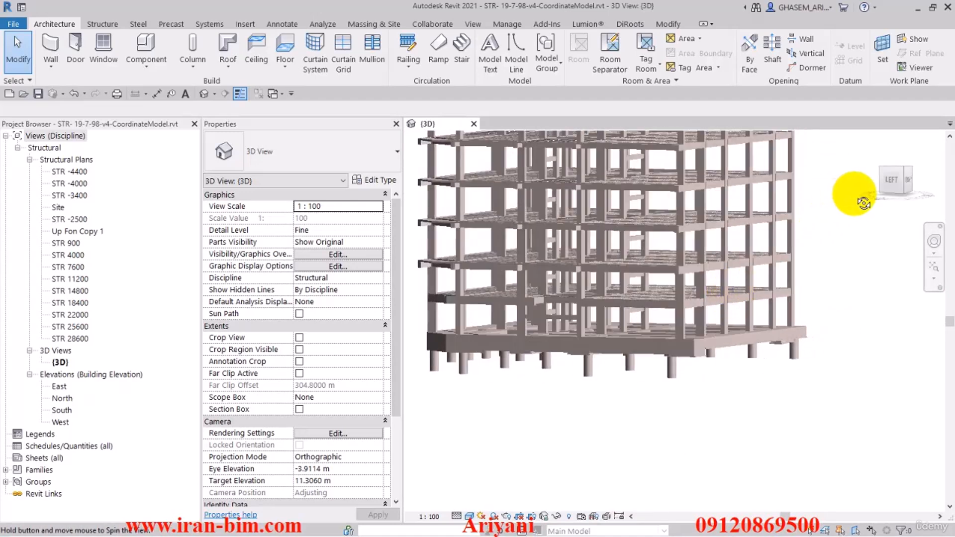
{"action": "left_click", "coordinate": [898, 182]}
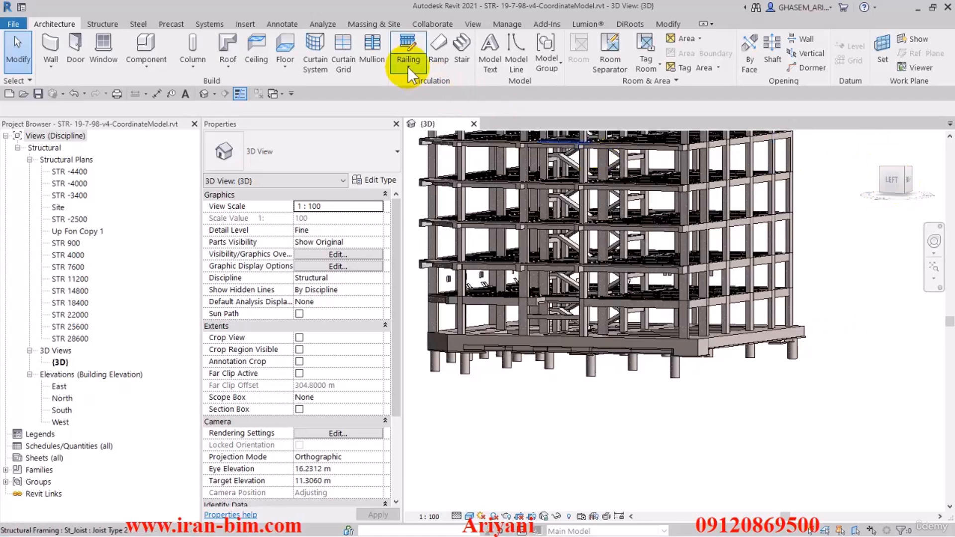
Step: Start adding a project parameter, set its type to shared parameter, and open the shared parameter selection
{"action": "left_click", "coordinate": [508, 23]}
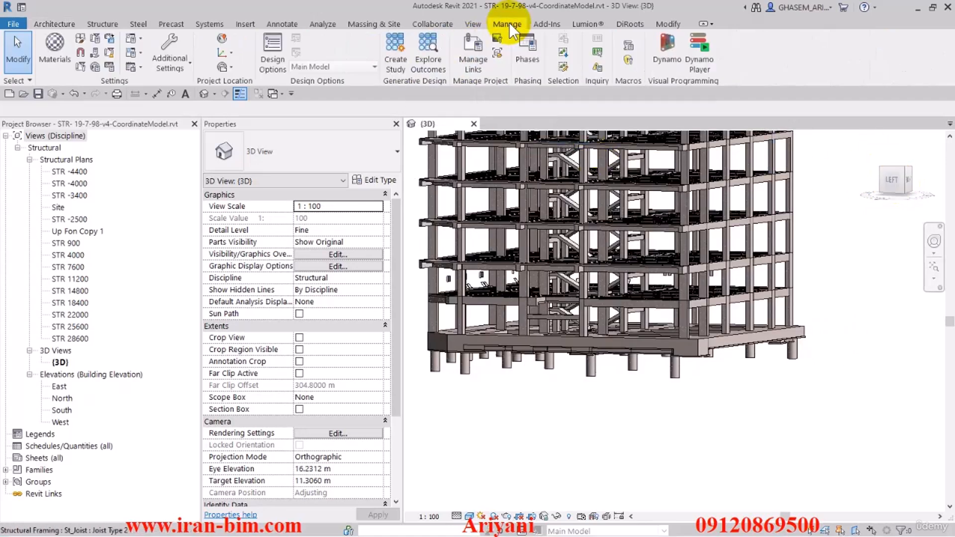
{"action": "left_click", "coordinate": [97, 35]}
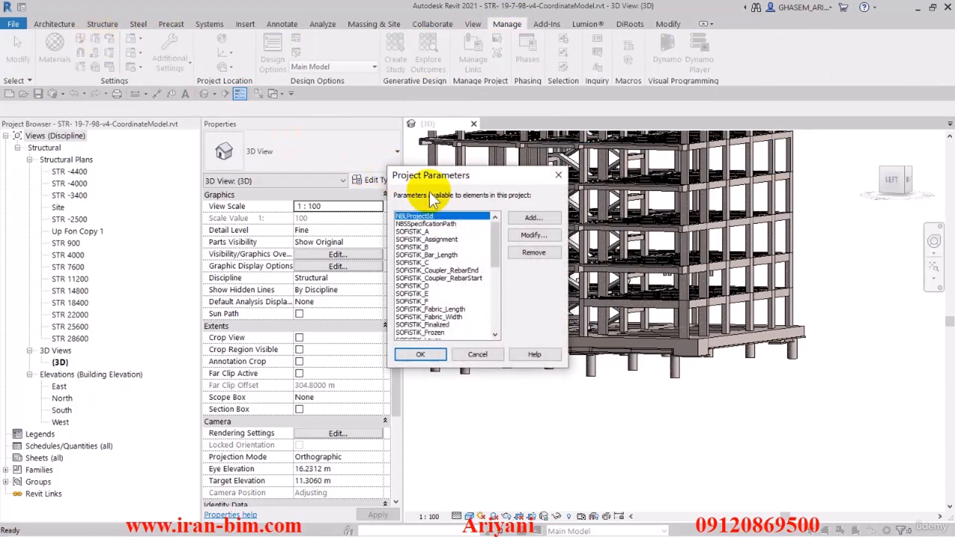
{"action": "left_click", "coordinate": [531, 218]}
{"action": "left_click_drag", "start_coordinate": [502, 33], "coordinate": [477, 39]}
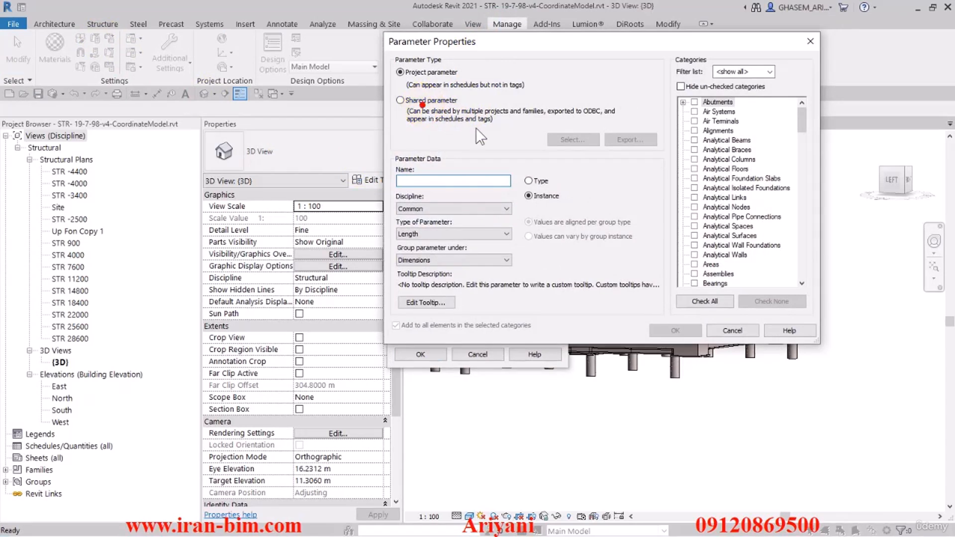
{"action": "left_click", "coordinate": [416, 101]}
{"action": "left_click", "coordinate": [576, 139]}
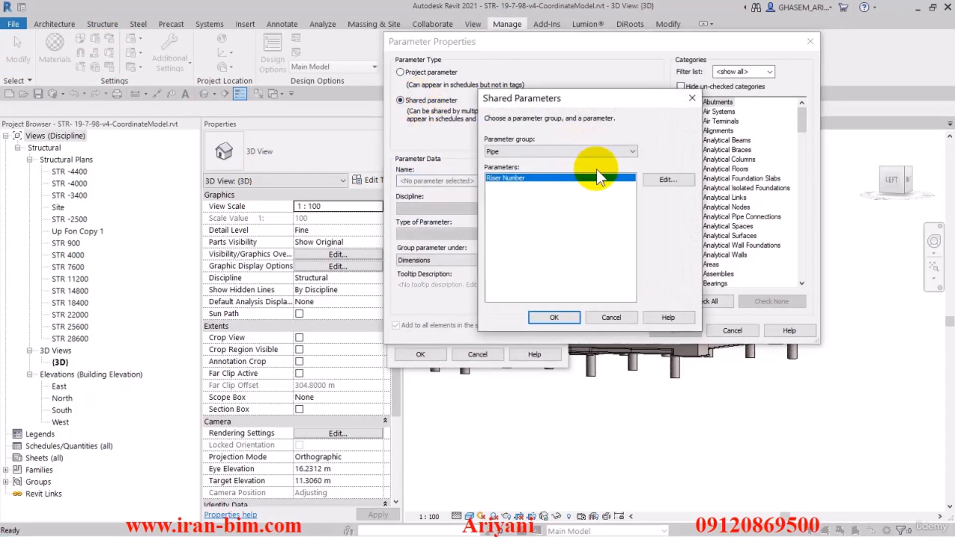
Step: Create a shared parameter file named ShareParameterforMSProject.txt in the Files folder of 05 - Navisworks
{"action": "left_click", "coordinate": [656, 180]}
{"action": "left_click", "coordinate": [652, 140]}
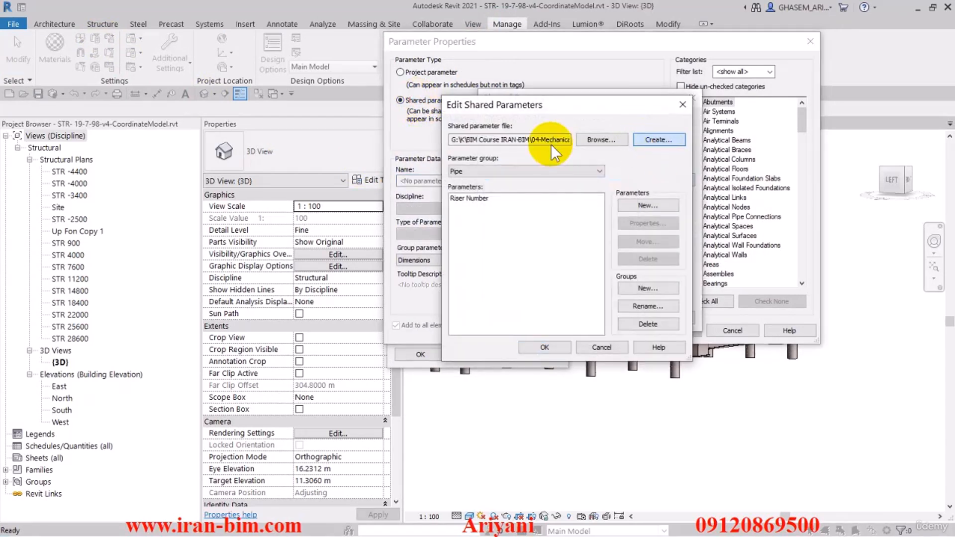
{"action": "left_click", "coordinate": [430, 153]}
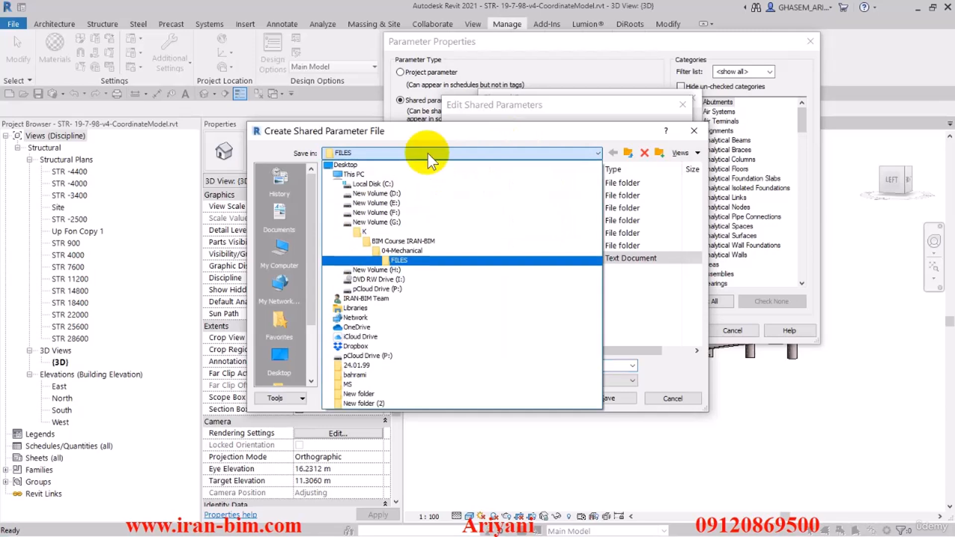
{"action": "left_click", "coordinate": [419, 240]}
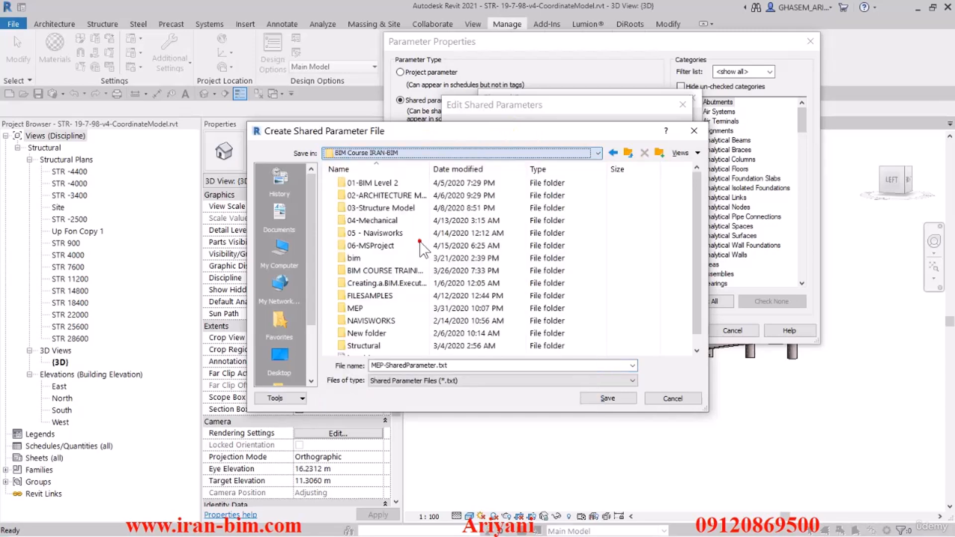
{"action": "double_click", "coordinate": [380, 234]}
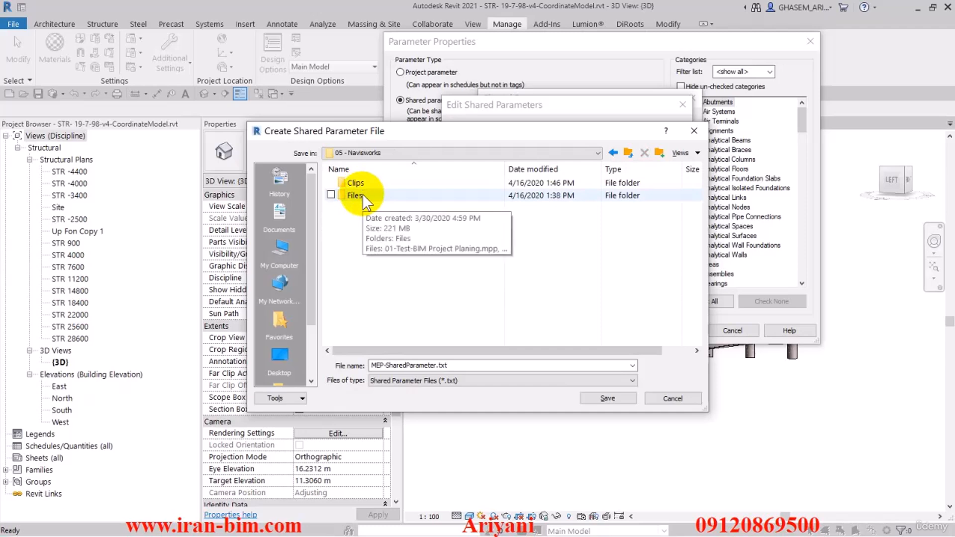
{"action": "double_click", "coordinate": [345, 196]}
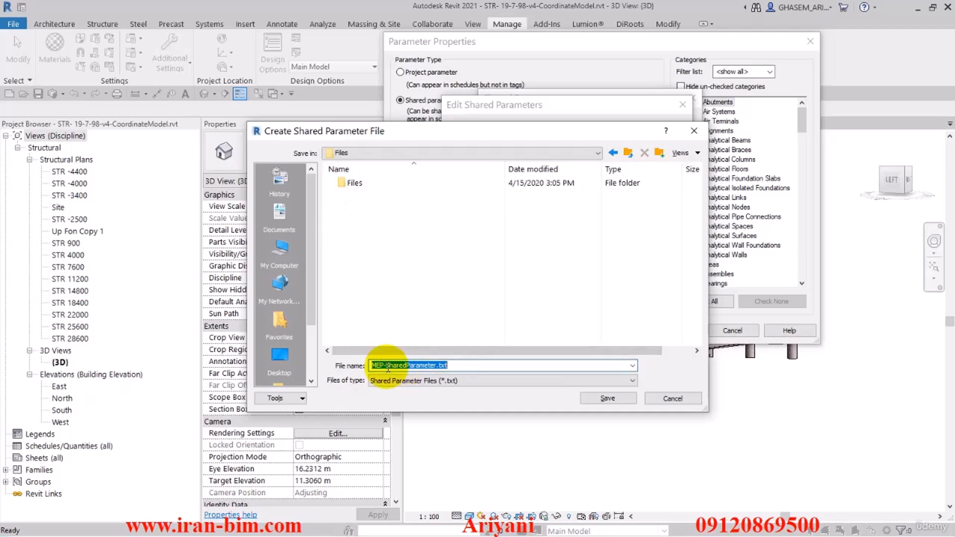
{"action": "left_click_drag", "start_coordinate": [383, 365], "coordinate": [363, 367]}
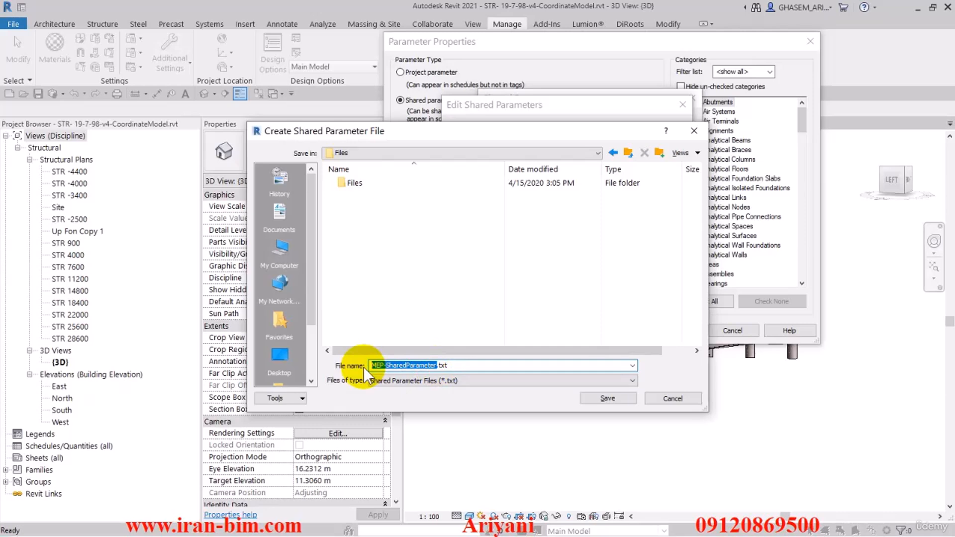
{"action": "type", "text": "Share"}
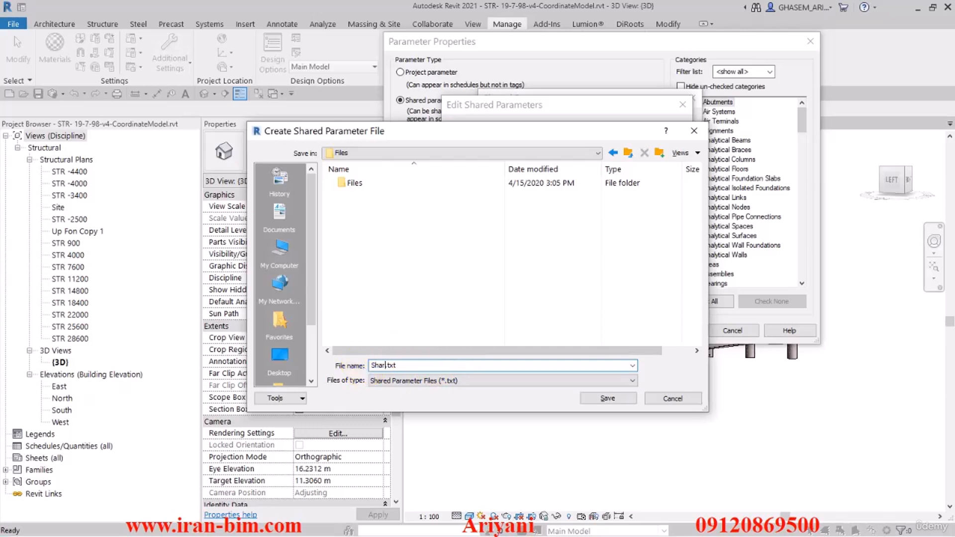
{"action": "type", "text": "ParameterforMSProject"}
{"action": "left_click", "coordinate": [586, 397]}
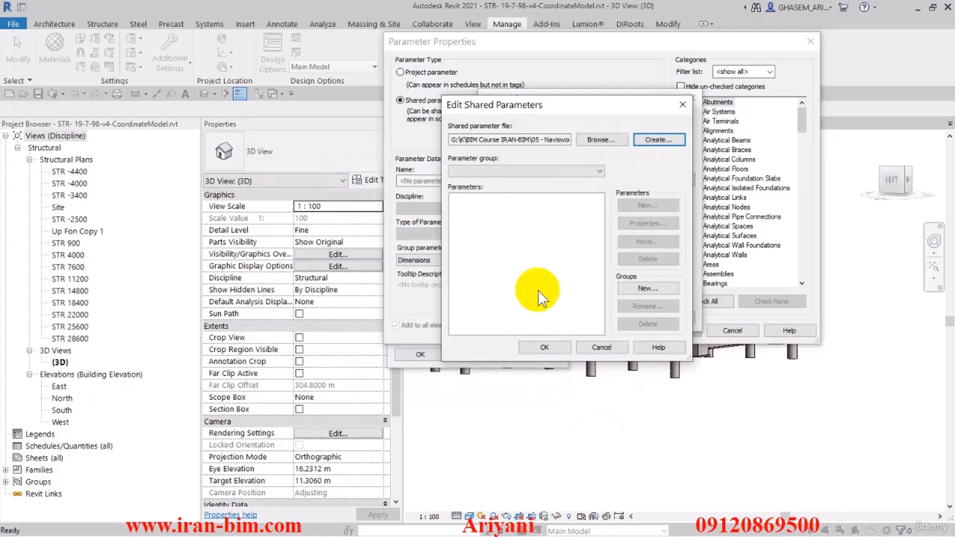
Step: Create a parameter group named CODE in the shared parameter file
{"action": "left_click", "coordinate": [639, 289]}
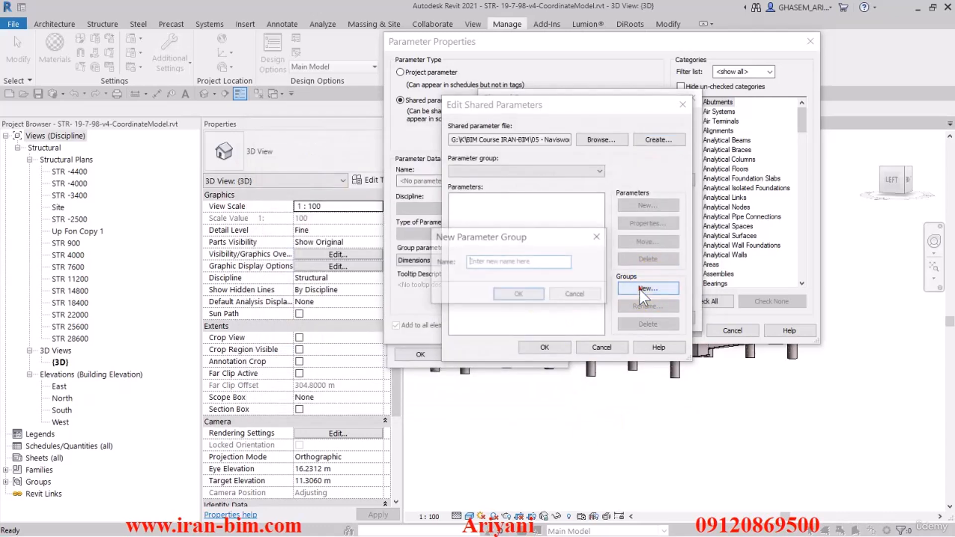
{"action": "left_click", "coordinate": [521, 262]}
{"action": "type", "text": "CODE"}
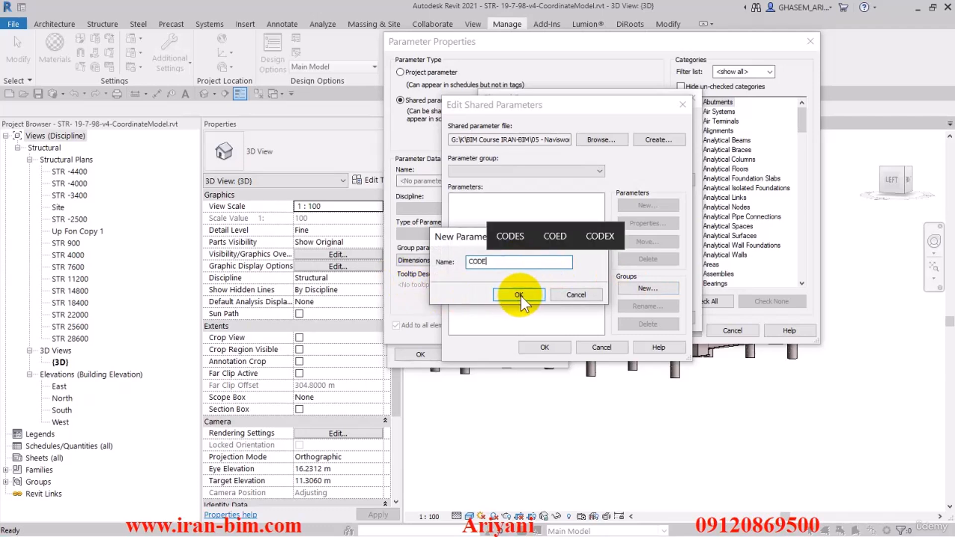
{"action": "left_click", "coordinate": [518, 294]}
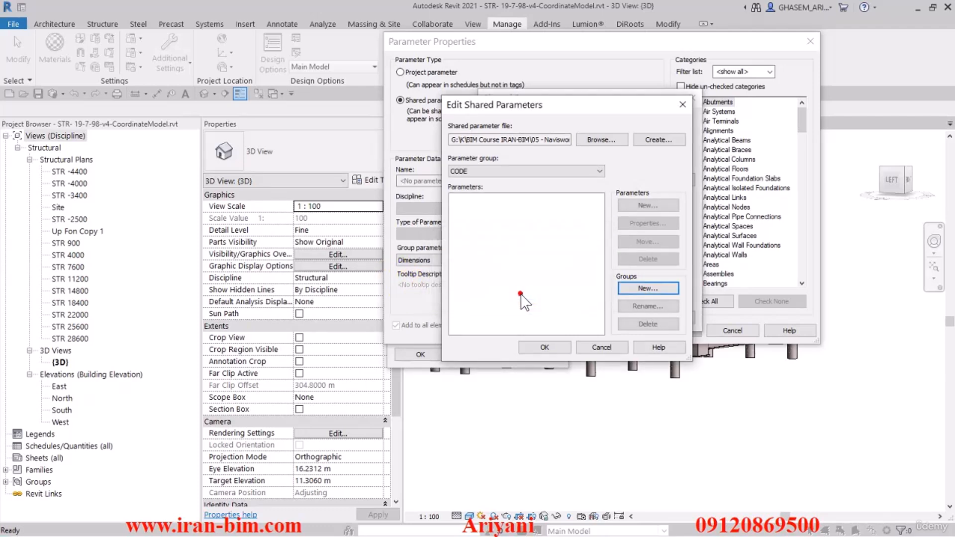
Step: Create a shared parameter named SimulationPart with Common discipline and Text type, and select it for the project parameter
{"action": "left_click", "coordinate": [648, 205]}
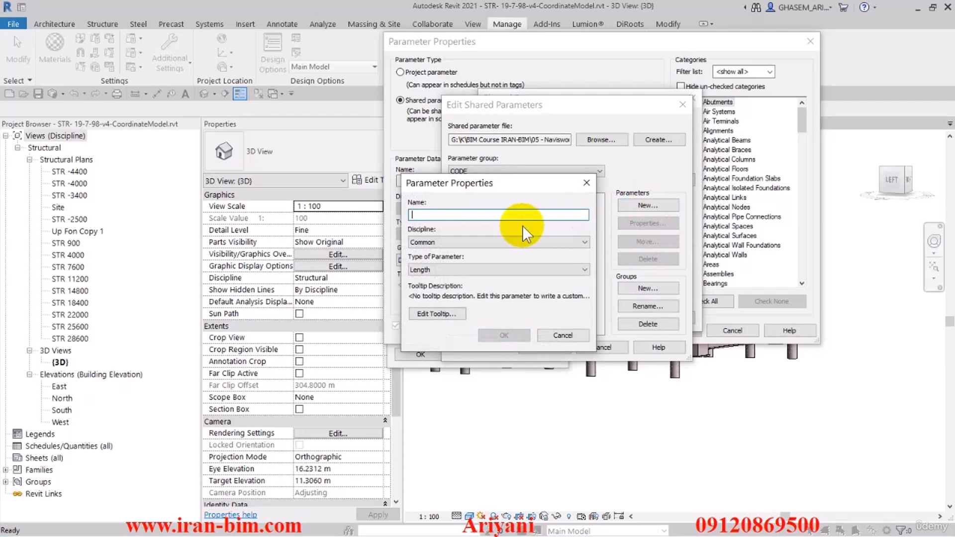
{"action": "type", "text": "Simulation"}
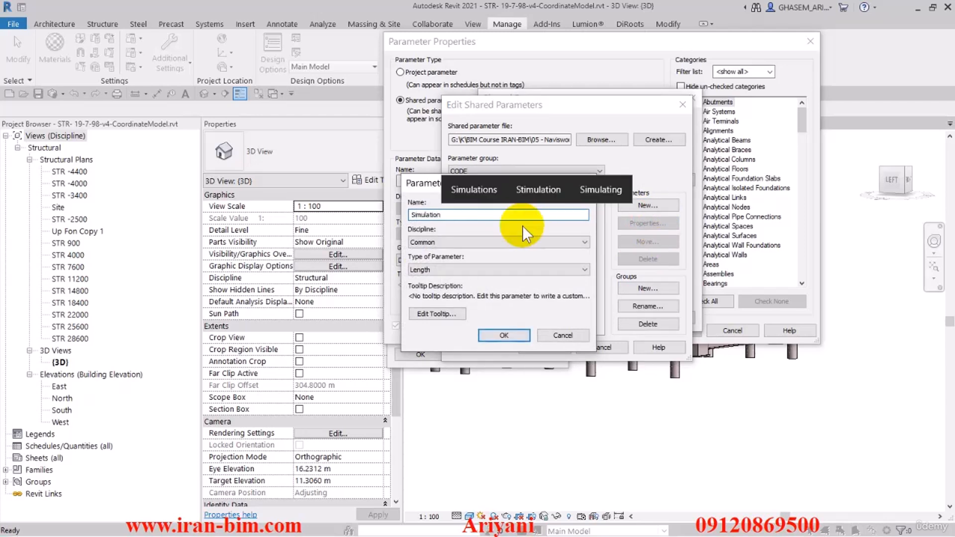
{"action": "type", "text": "Part"}
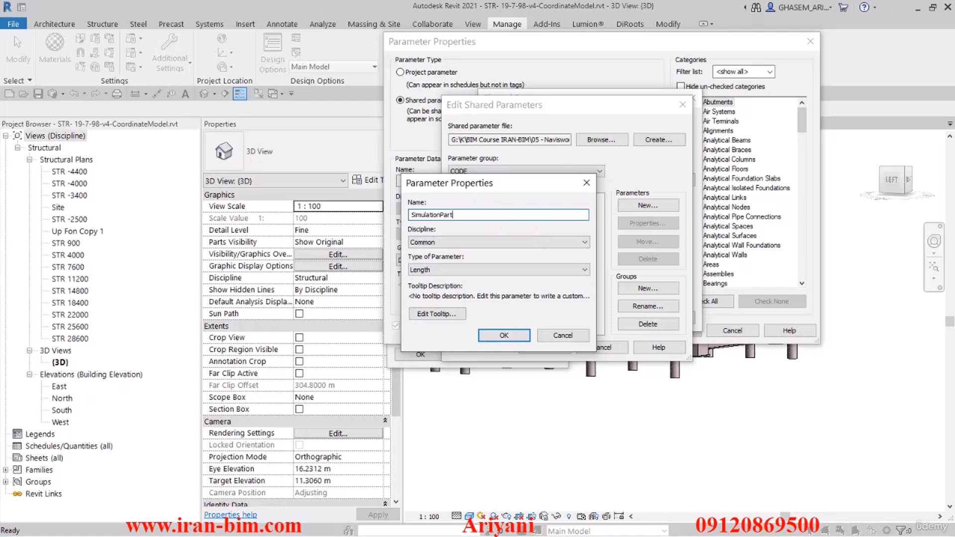
{"action": "left_click", "coordinate": [457, 241]}
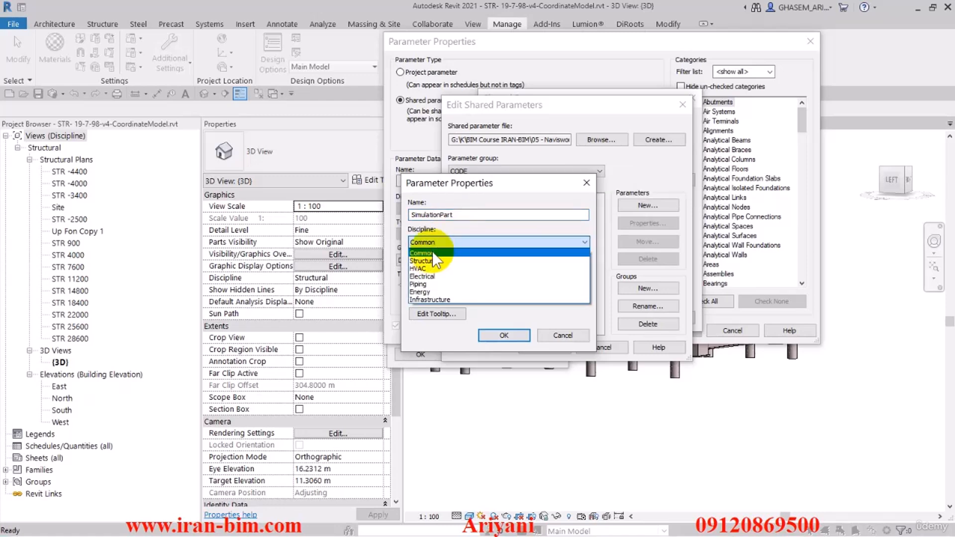
{"action": "left_click", "coordinate": [430, 249]}
{"action": "left_click", "coordinate": [443, 266]}
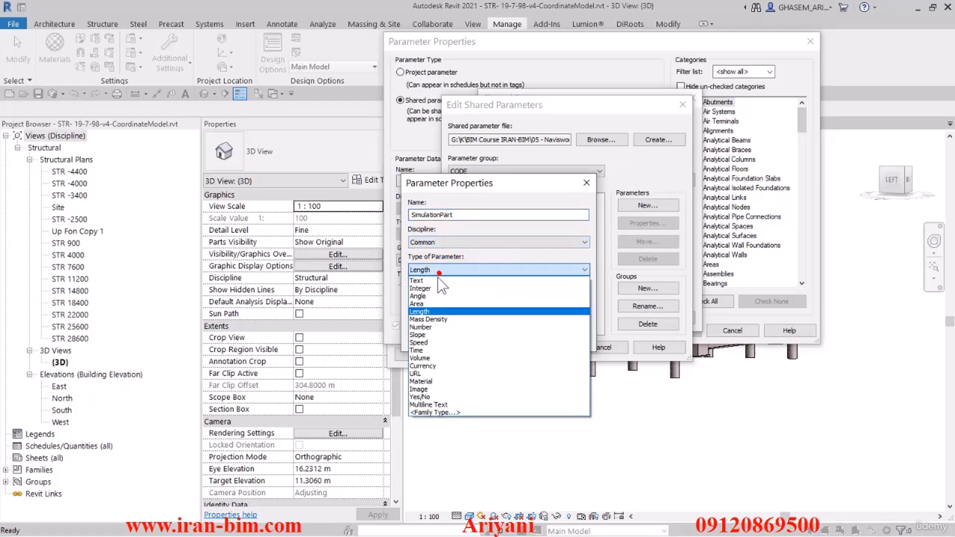
{"action": "left_click", "coordinate": [546, 298]}
{"action": "left_click", "coordinate": [486, 333]}
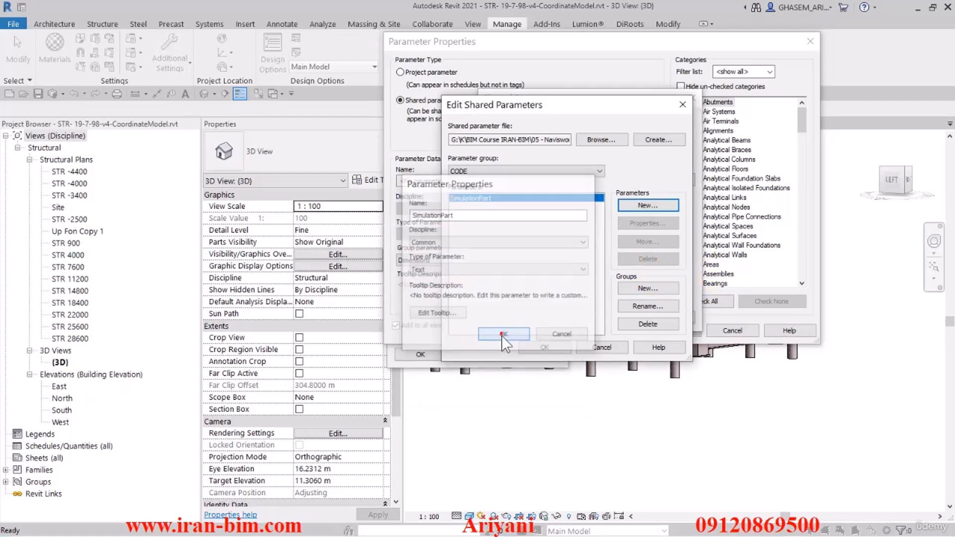
{"action": "left_click", "coordinate": [552, 346]}
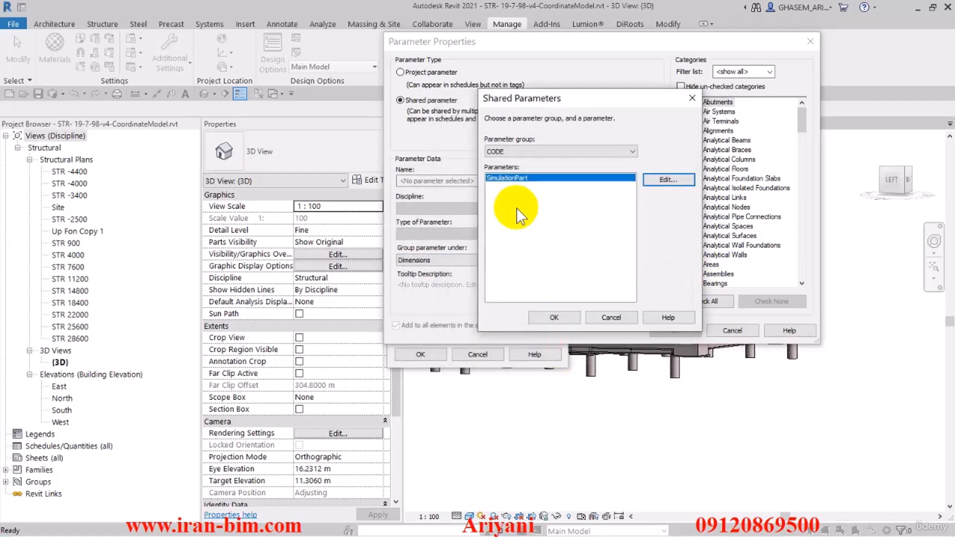
{"action": "left_click", "coordinate": [551, 316]}
Step: Assign the SimulationPart parameter to all element categories
{"action": "key", "text": "s"}
{"action": "key", "text": "t"}
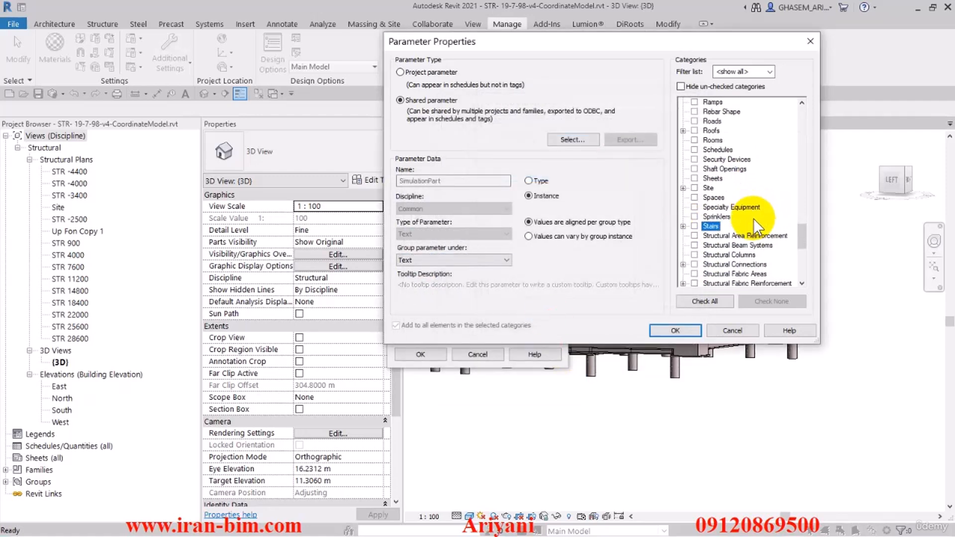
{"action": "scroll", "coordinate": [797, 244], "scroll_direction": "down", "scroll_amount": 1}
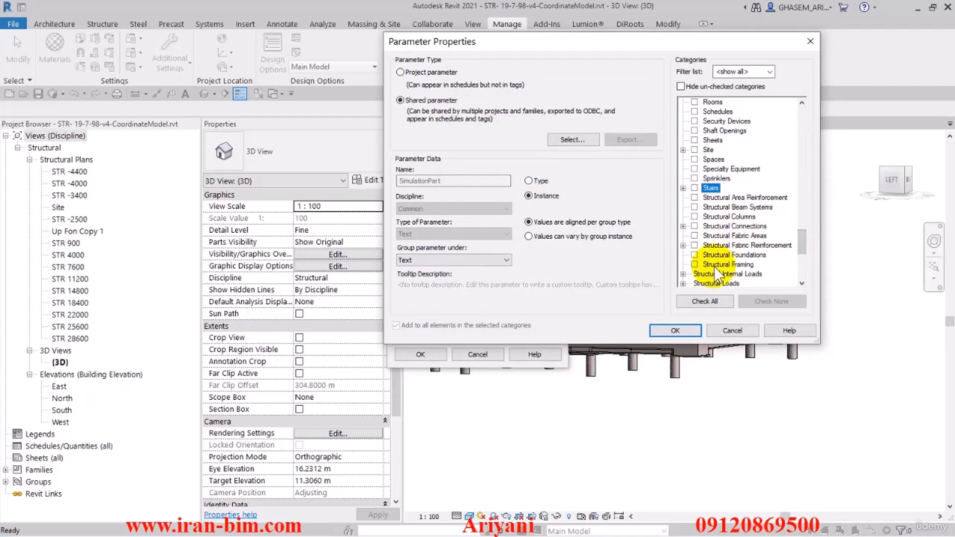
{"action": "left_click", "coordinate": [701, 301]}
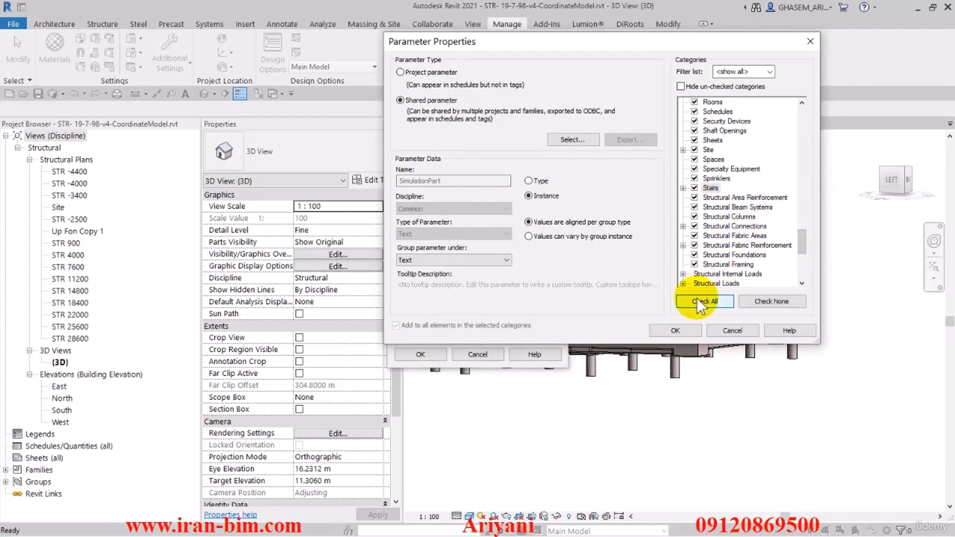
Step: Group the SimulationPart instance parameter under Construction and add it to the project
{"action": "left_click", "coordinate": [475, 264]}
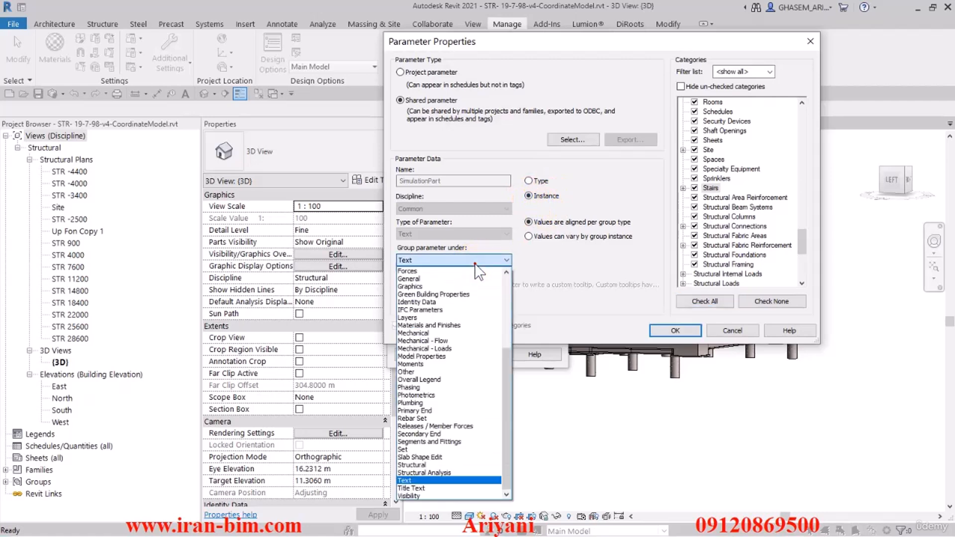
{"action": "left_click", "coordinate": [475, 263]}
{"action": "key", "text": "i"}
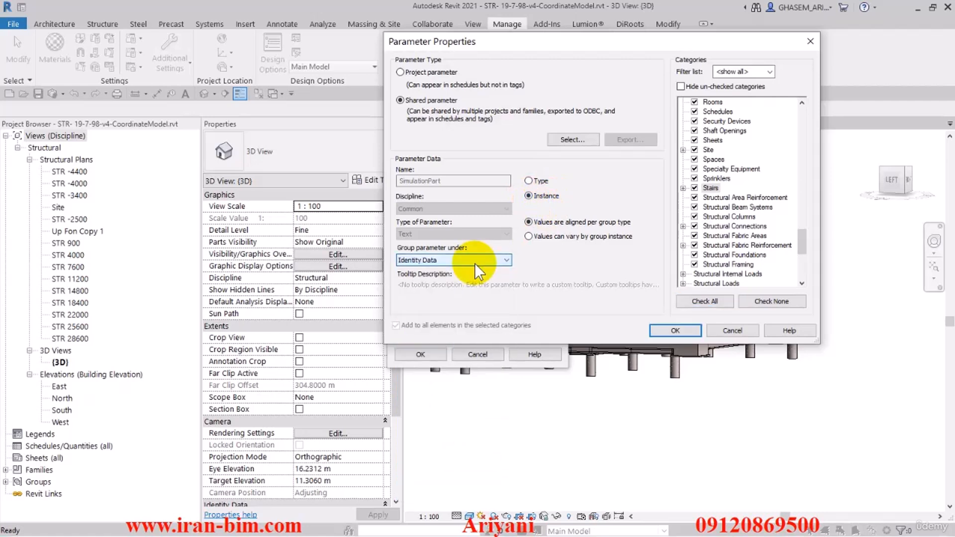
{"action": "left_click", "coordinate": [474, 264]}
{"action": "left_click", "coordinate": [475, 264]}
{"action": "key", "text": "s"}
{"action": "key", "text": "s"}
{"action": "key", "text": "s"}
{"action": "key", "text": "s"}
{"action": "key", "text": "s"}
{"action": "key", "text": "s"}
{"action": "key", "text": "s"}
{"action": "key", "text": "s"}
{"action": "left_click", "coordinate": [475, 264]}
{"action": "left_click", "coordinate": [474, 264]}
{"action": "key", "text": "c"}
{"action": "left_click", "coordinate": [674, 330]}
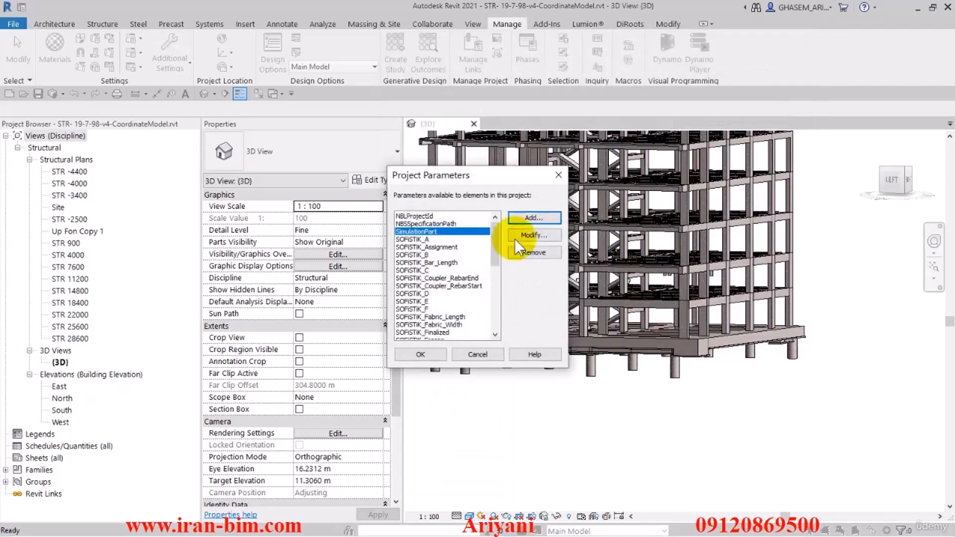
{"action": "left_click", "coordinate": [420, 355]}
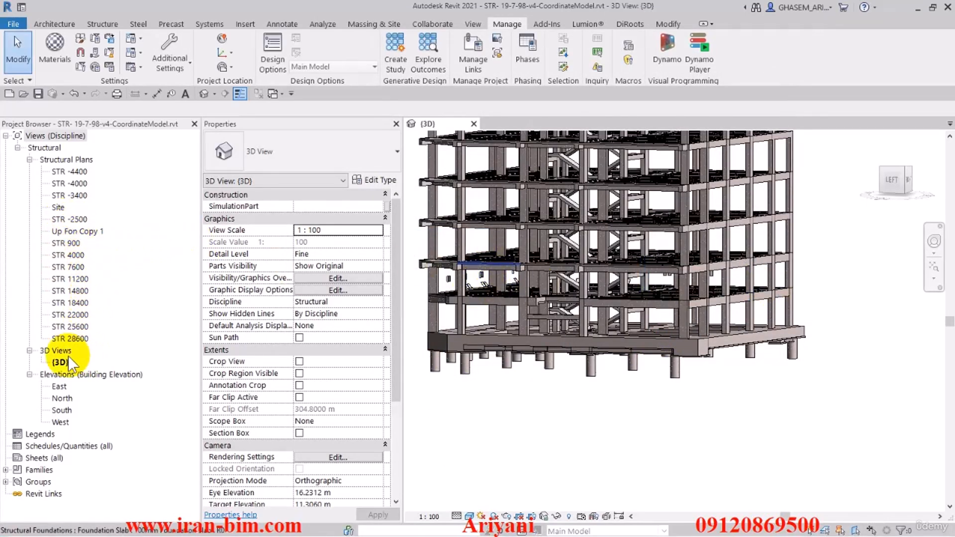
Step: Open the North elevation and window-select the foundation elements at the base of the building
{"action": "left_click", "coordinate": [62, 398]}
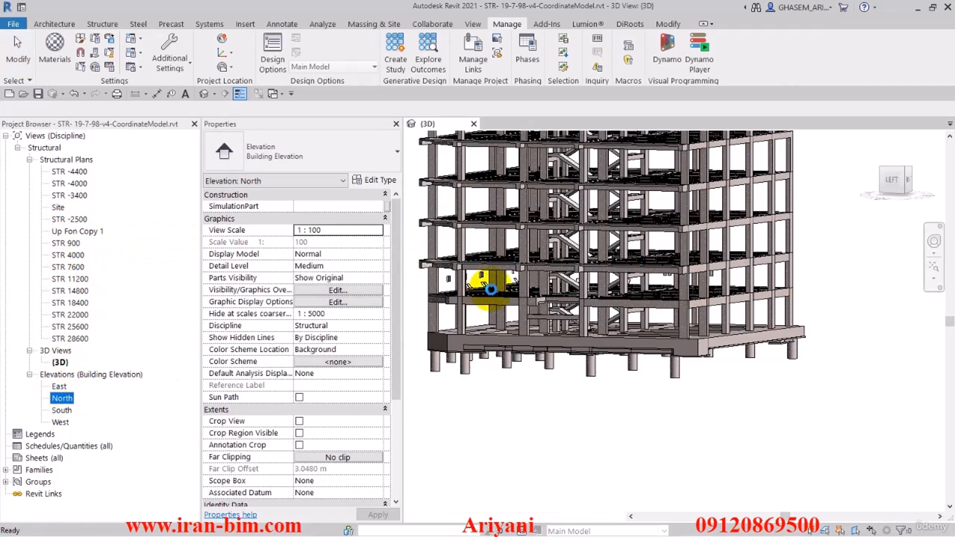
{"action": "left_click", "coordinate": [237, 104]}
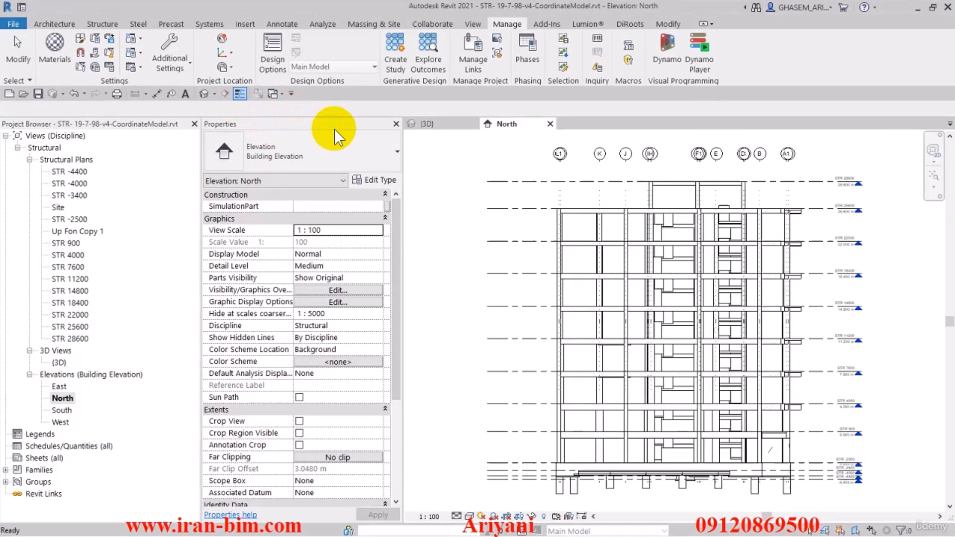
{"action": "middle_click_drag", "start_coordinate": [659, 342], "coordinate": [502, 342]}
{"action": "scroll", "coordinate": [677, 410], "scroll_direction": "up", "scroll_amount": 2}
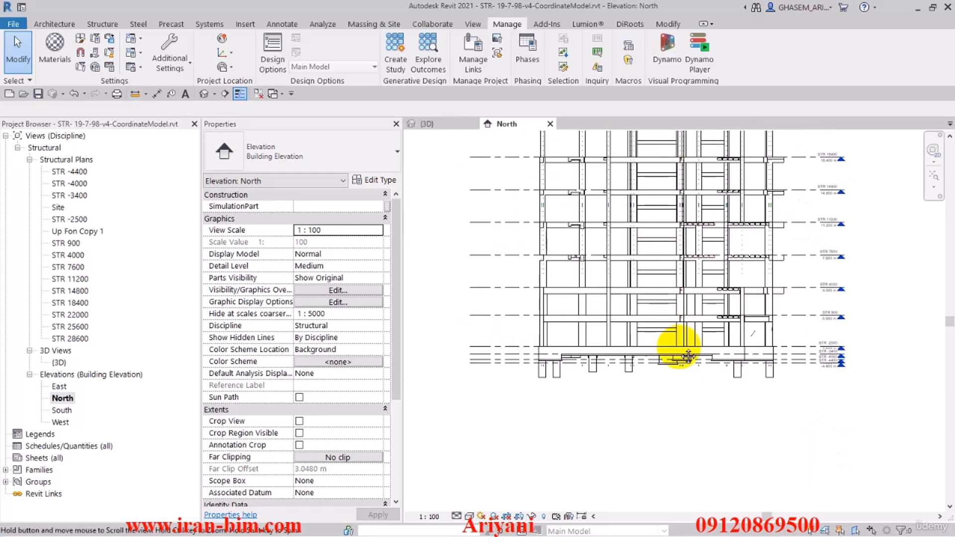
{"action": "scroll", "coordinate": [795, 395], "scroll_direction": "up", "scroll_amount": 2}
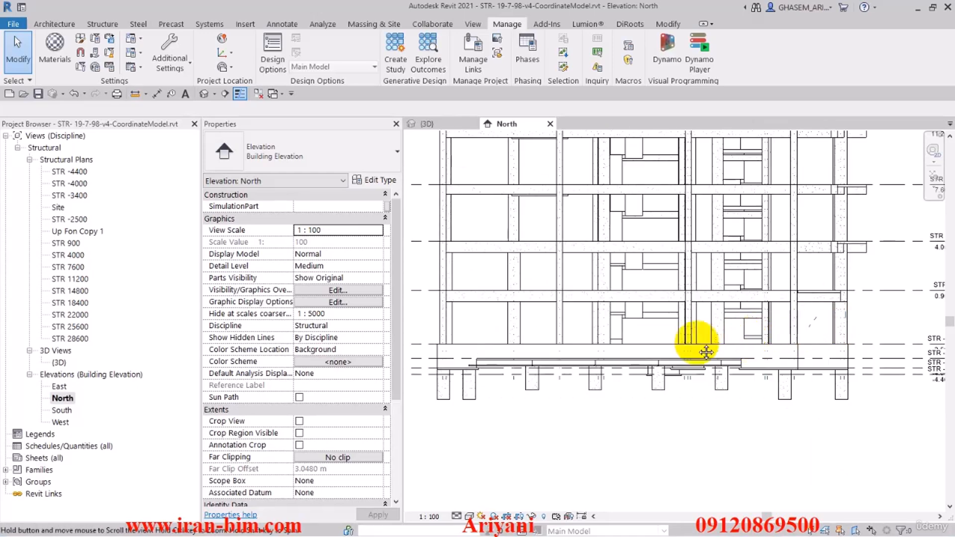
{"action": "scroll", "coordinate": [543, 330], "scroll_direction": "down", "scroll_amount": 2}
{"action": "mouse_move", "coordinate": [494, 331]}
{"action": "middle_mouse_down"}
{"action": "mouse_move", "coordinate": [533, 331]}
{"action": "mouse_move", "coordinate": [494, 326]}
{"action": "middle_mouse_up"}
{"action": "left_click_drag", "start_coordinate": [478, 321], "coordinate": [818, 363]}
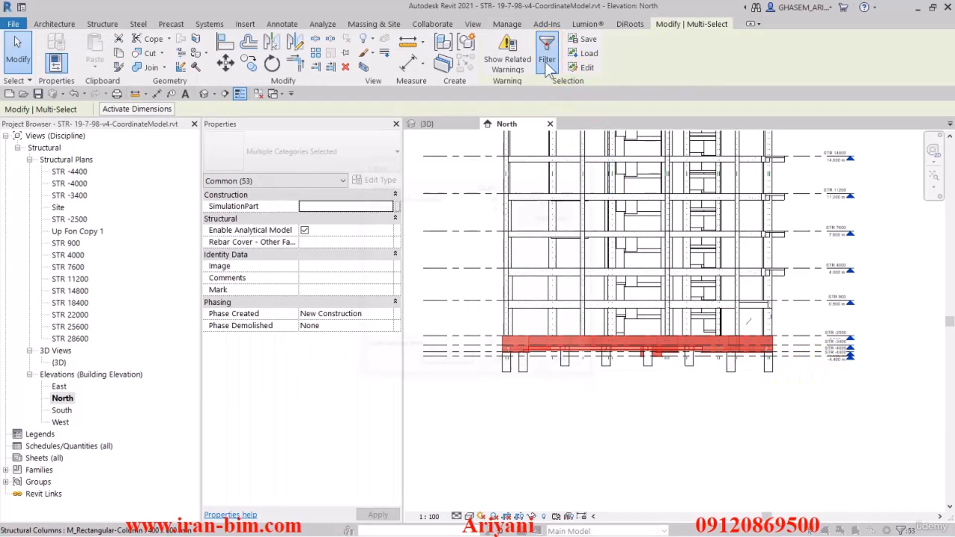
Step: Filter the selection to include the Structural Foundations and Walls categories
{"action": "left_click", "coordinate": [545, 55]}
{"action": "left_click", "coordinate": [370, 207]}
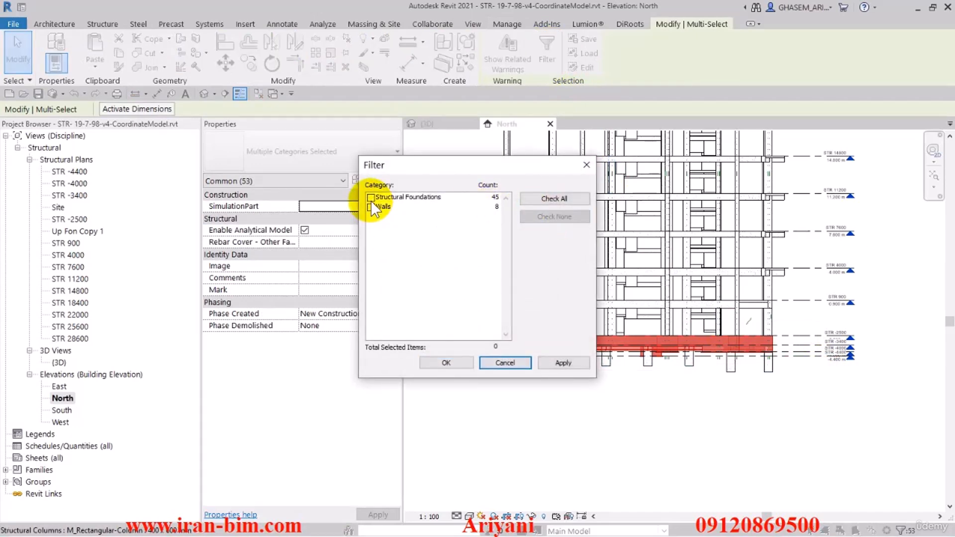
{"action": "left_click", "coordinate": [371, 200]}
{"action": "left_click", "coordinate": [372, 208]}
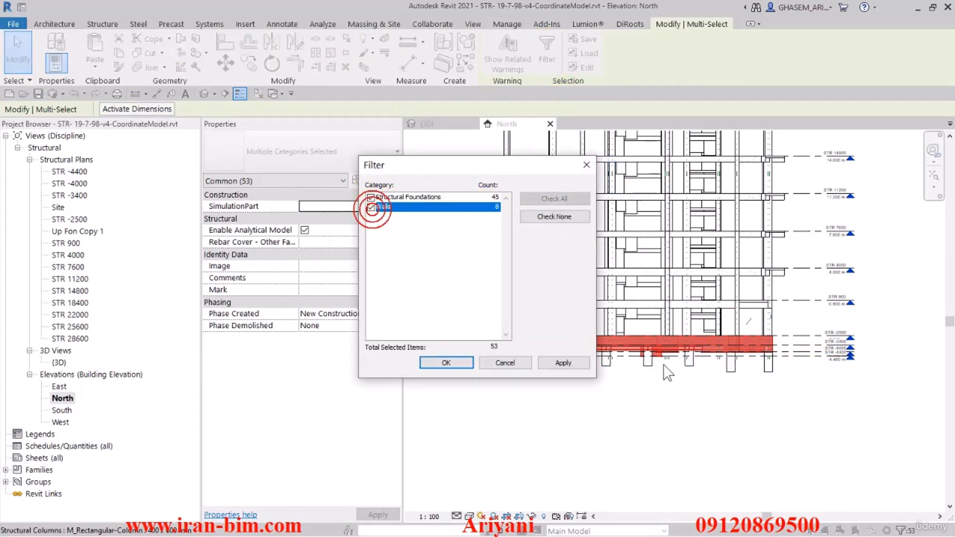
{"action": "left_click", "coordinate": [461, 361]}
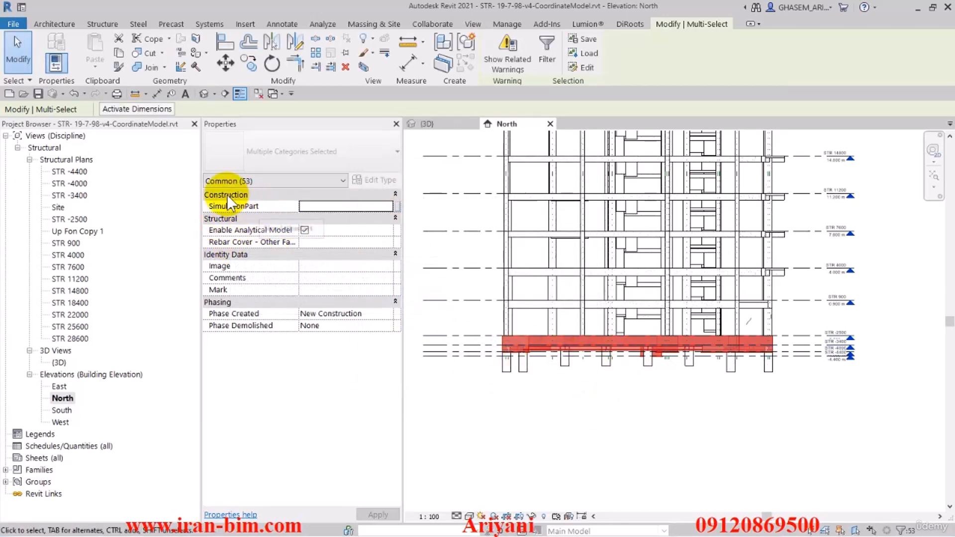
Step: Copy the foundation code FO from the Notepad list and apply it as the selected elements' SimulationPart value in Revit
{"action": "left_click", "coordinate": [332, 199]}
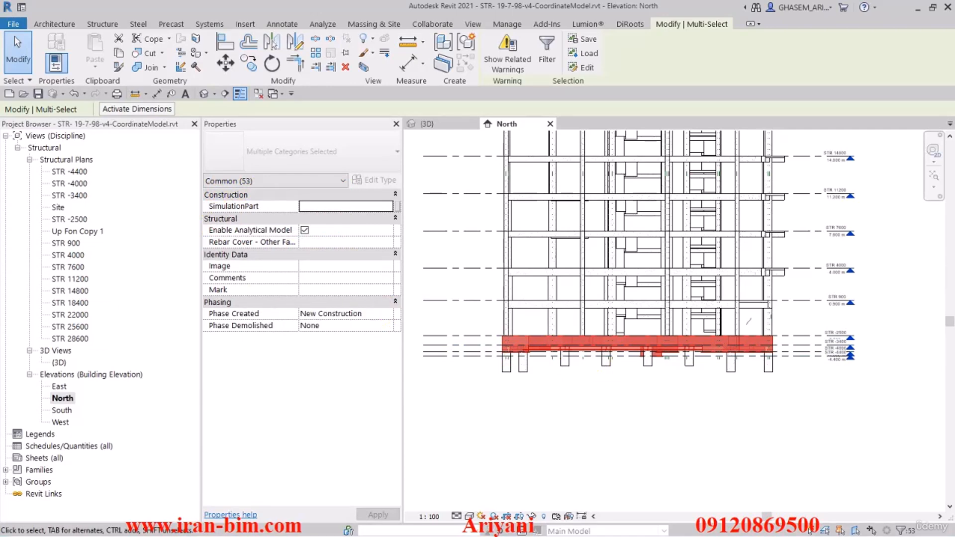
{"action": "key", "text": "alt+Tab"}
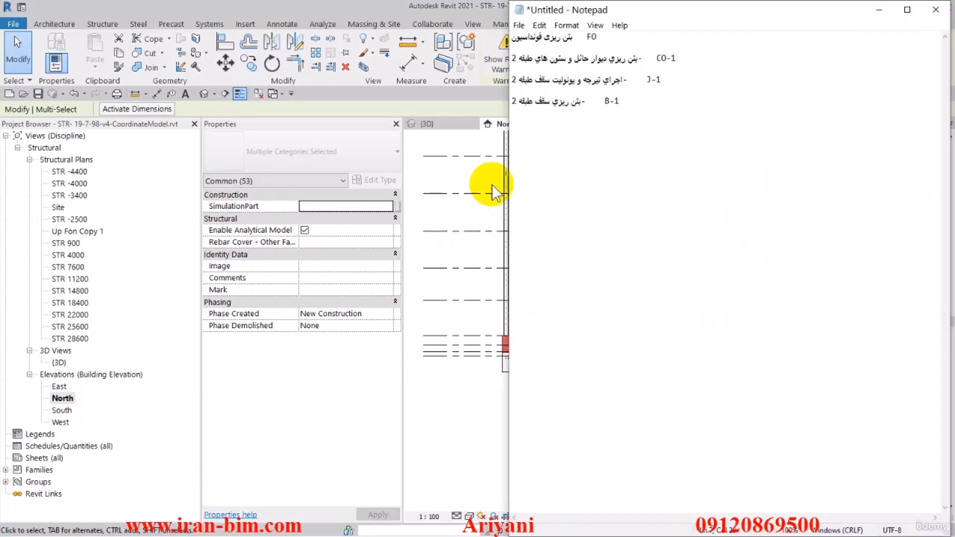
{"action": "double_click", "coordinate": [603, 37]}
{"action": "right_click", "coordinate": [588, 34]}
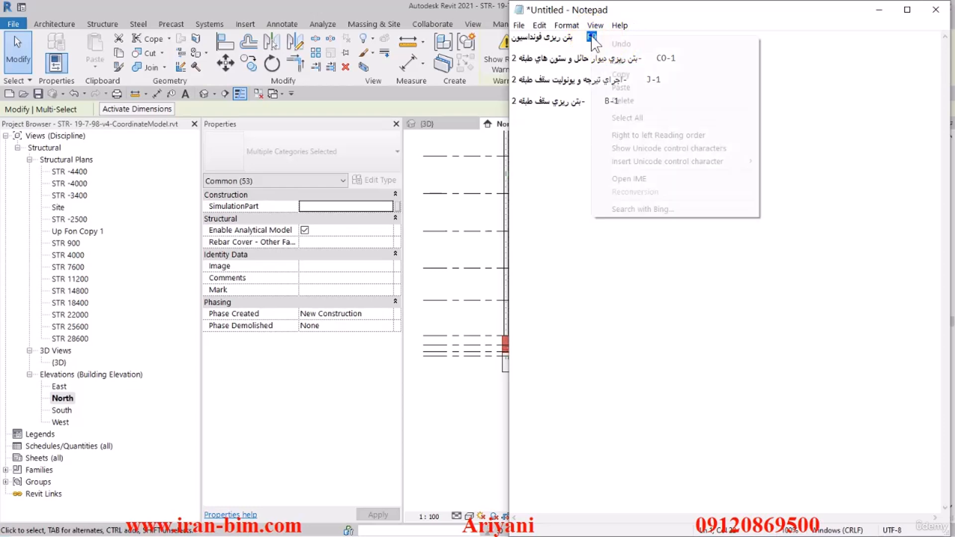
{"action": "left_click", "coordinate": [618, 74]}
{"action": "left_click", "coordinate": [324, 206]}
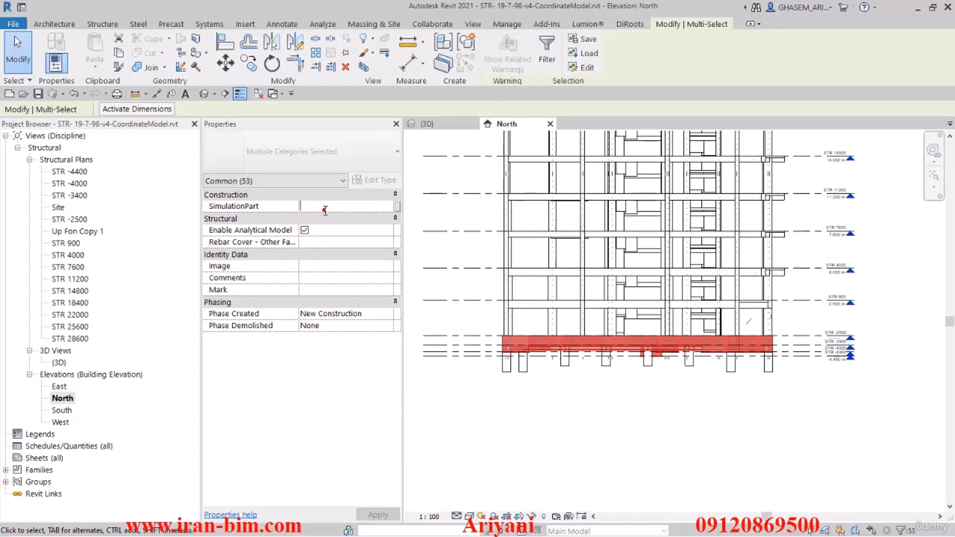
{"action": "key", "text": "ctrl+v"}
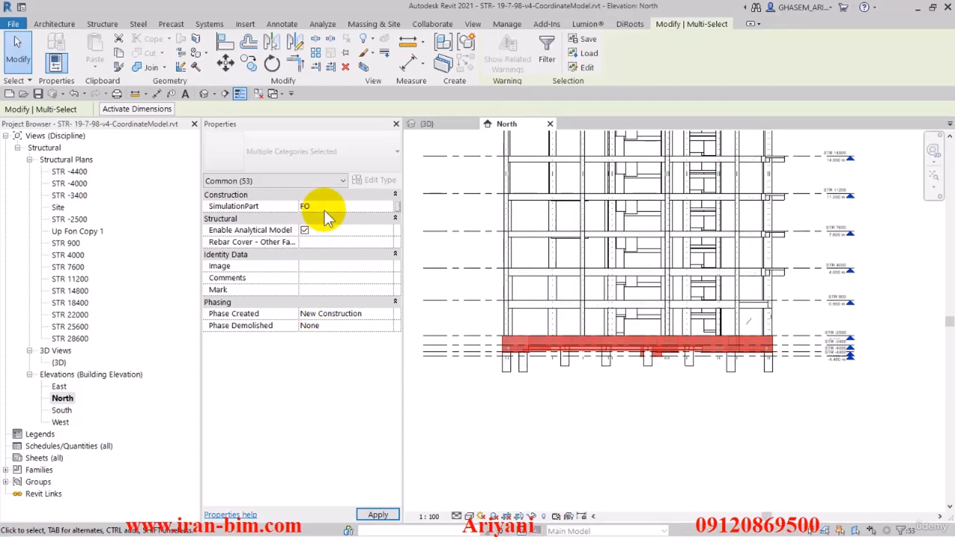
{"action": "left_click", "coordinate": [379, 515]}
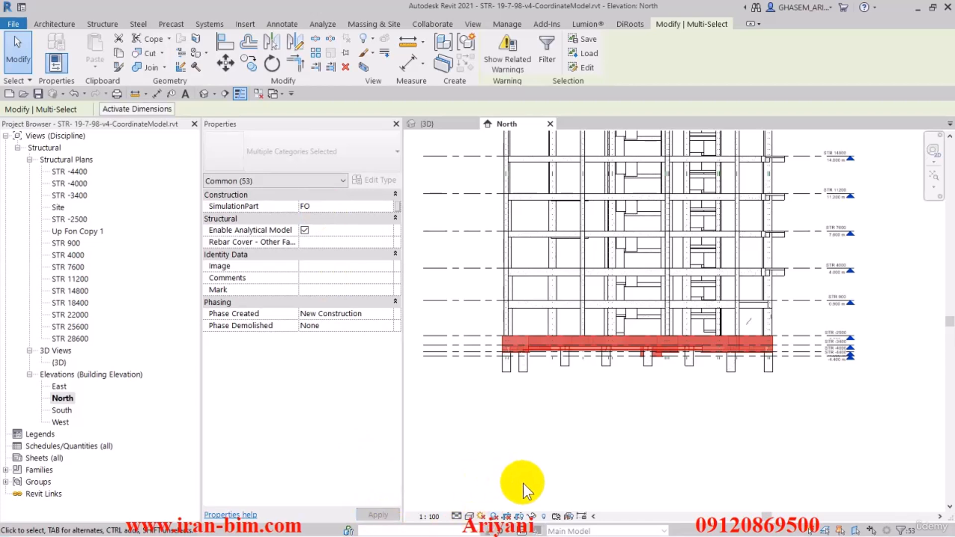
Step: Temporarily hide the selected foundation elements in the North elevation
{"action": "left_click", "coordinate": [532, 517]}
{"action": "left_click", "coordinate": [559, 482]}
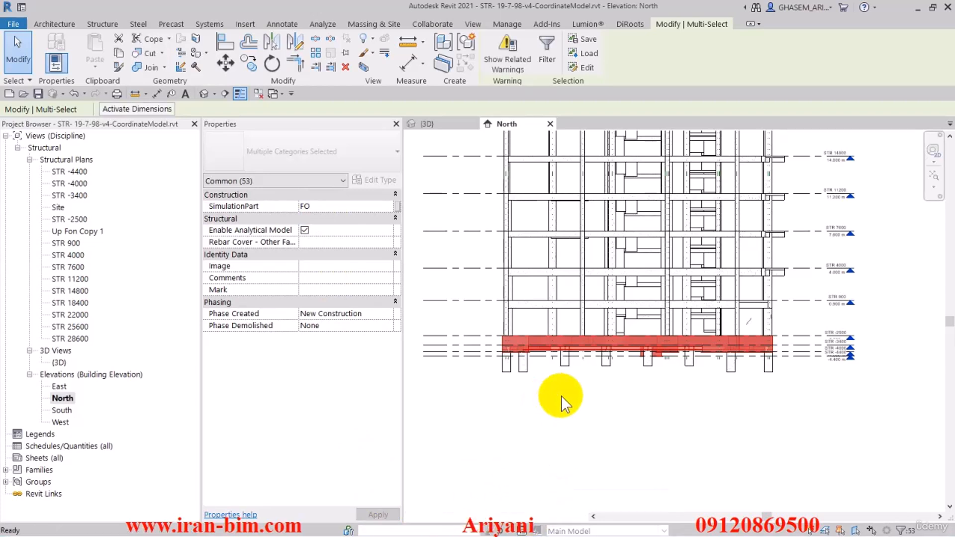
{"action": "key", "text": "Escape"}
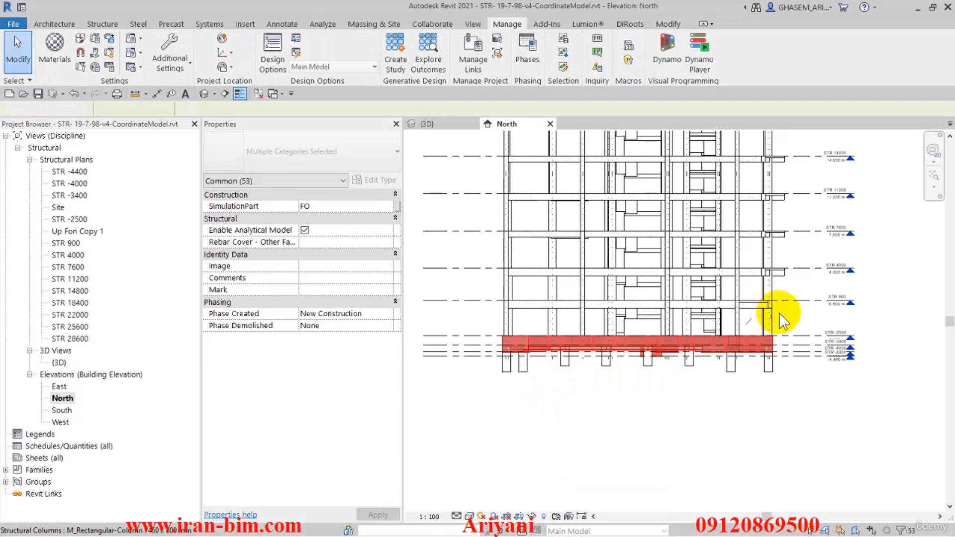
{"action": "key", "text": "h"}
{"action": "key", "text": "h"}
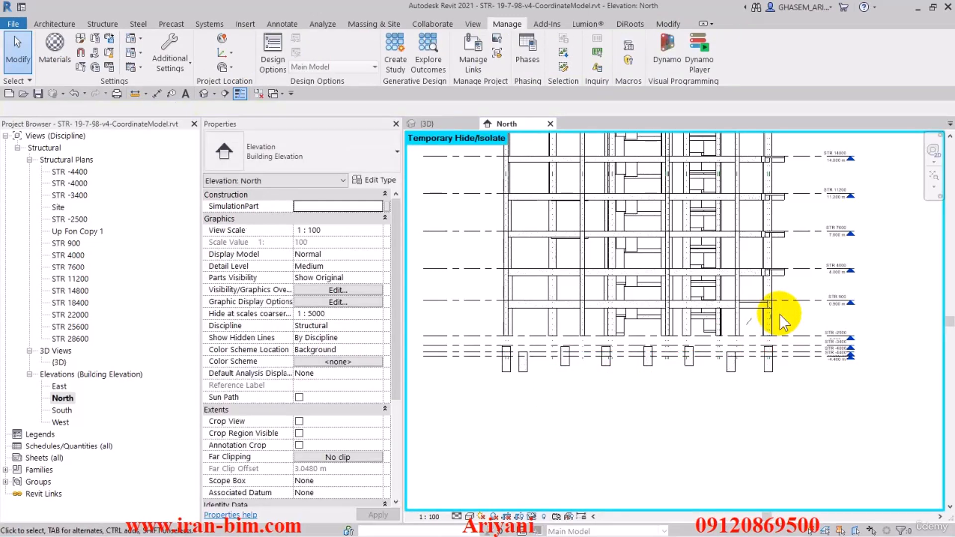
Step: Select the elements crossing the lowest storey above the foundation and filter the selection to Structural Columns only
{"action": "left_click_drag", "start_coordinate": [789, 318], "coordinate": [476, 396]}
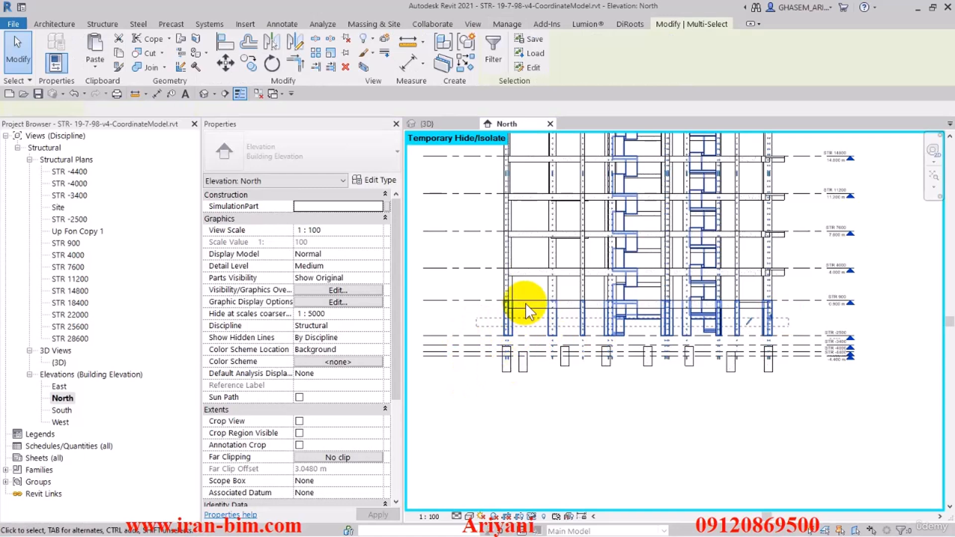
{"action": "left_click", "coordinate": [494, 50]}
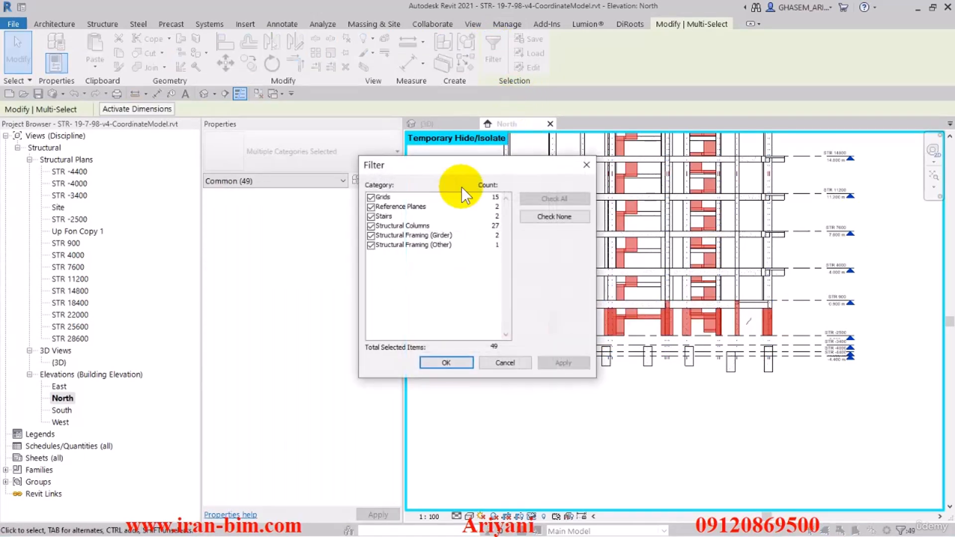
{"action": "left_click", "coordinate": [555, 217]}
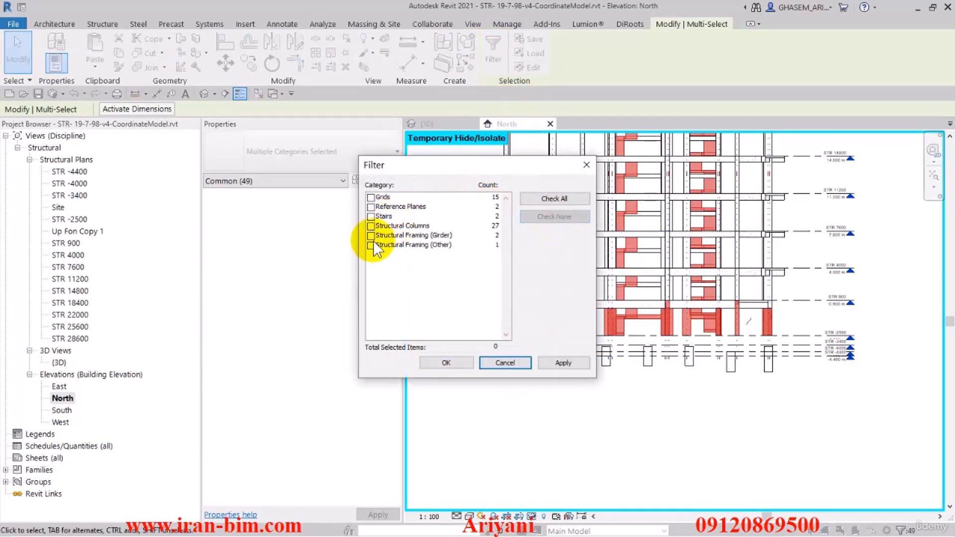
{"action": "left_click", "coordinate": [370, 225]}
{"action": "left_click", "coordinate": [446, 363]}
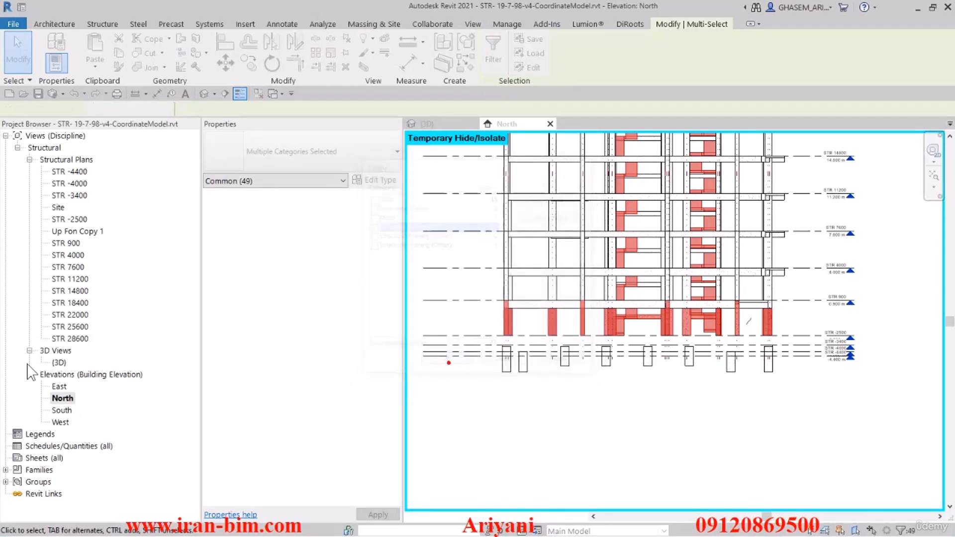
Step: Copy the column code CO-1 from the Notepad list and apply it as the selected columns' SimulationPart value in Revit
{"action": "key", "text": "alt+Tab"}
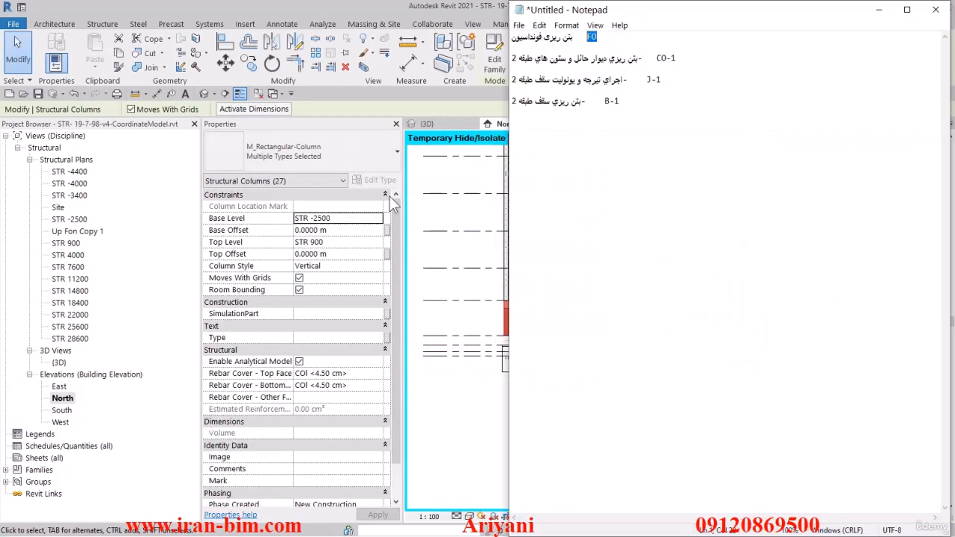
{"action": "left_click_drag", "start_coordinate": [656, 59], "coordinate": [683, 58]}
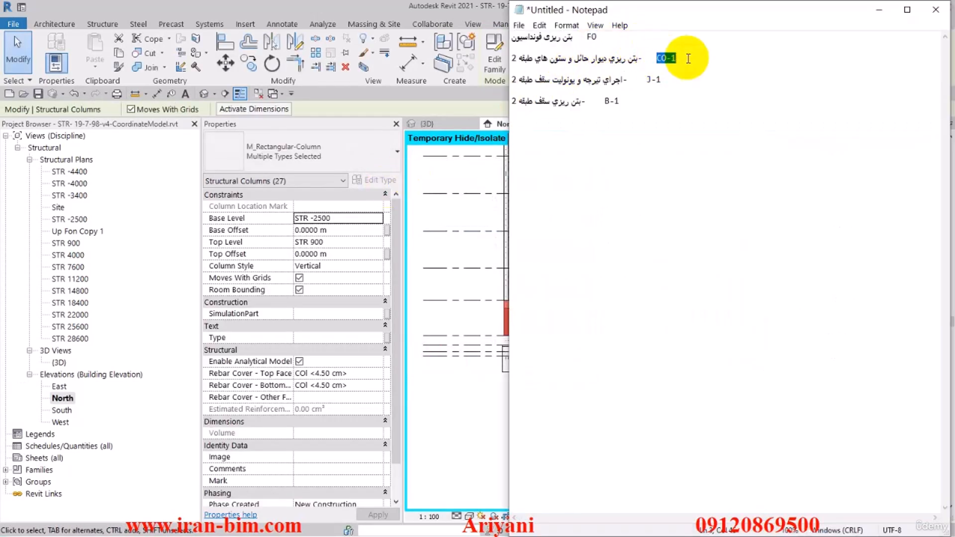
{"action": "left_click", "coordinate": [368, 103]}
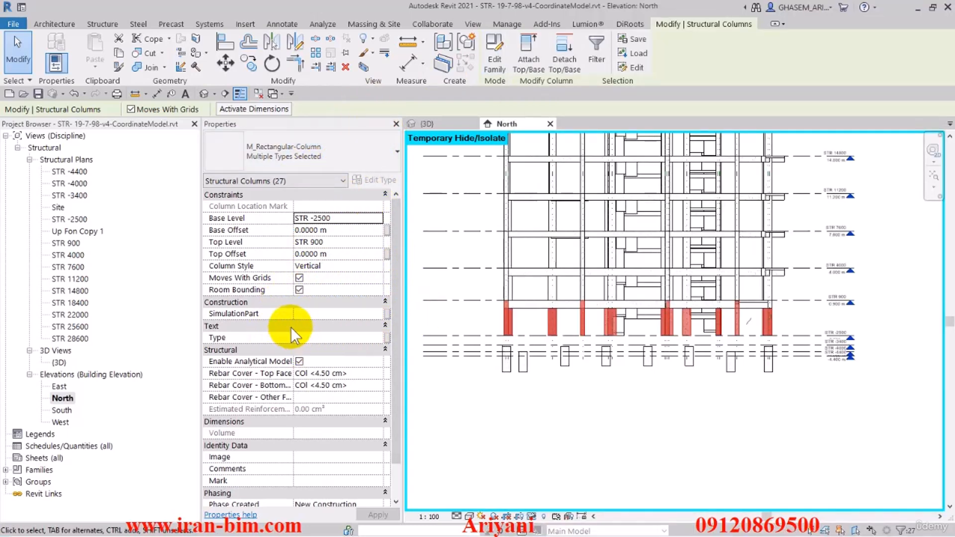
{"action": "key", "text": "ctrl+v"}
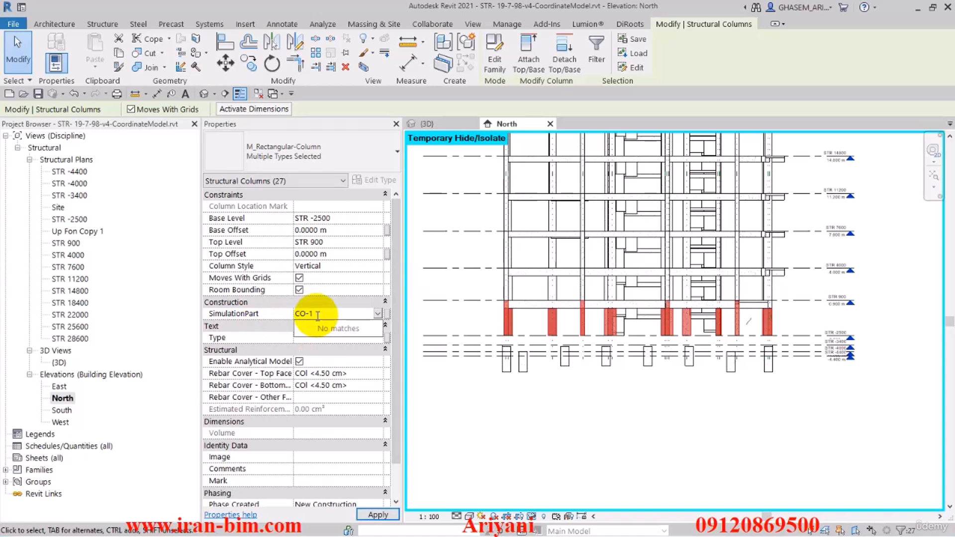
Step: Temporarily hide the selected structural columns in the North elevation and clear the selection
{"action": "left_click", "coordinate": [530, 514]}
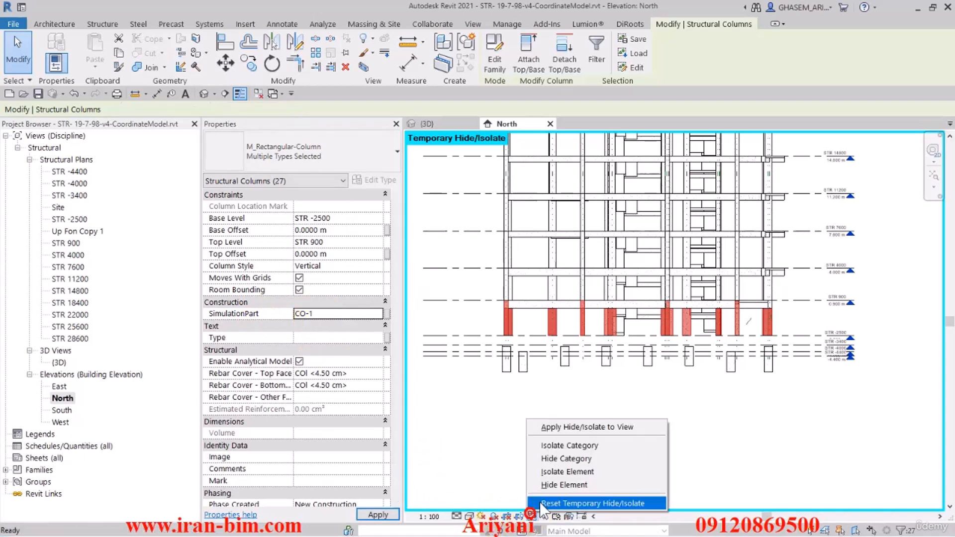
{"action": "left_click", "coordinate": [544, 485]}
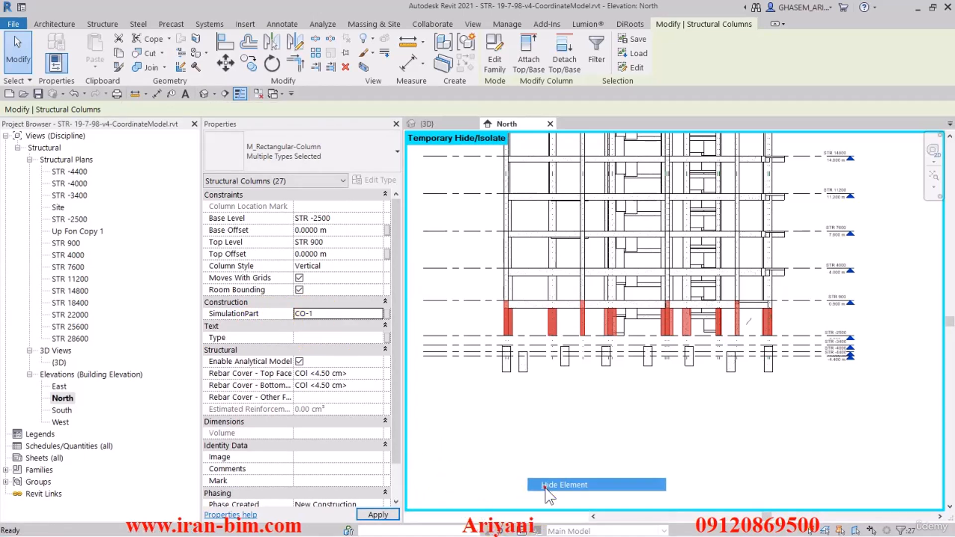
{"action": "left_click", "coordinate": [530, 394]}
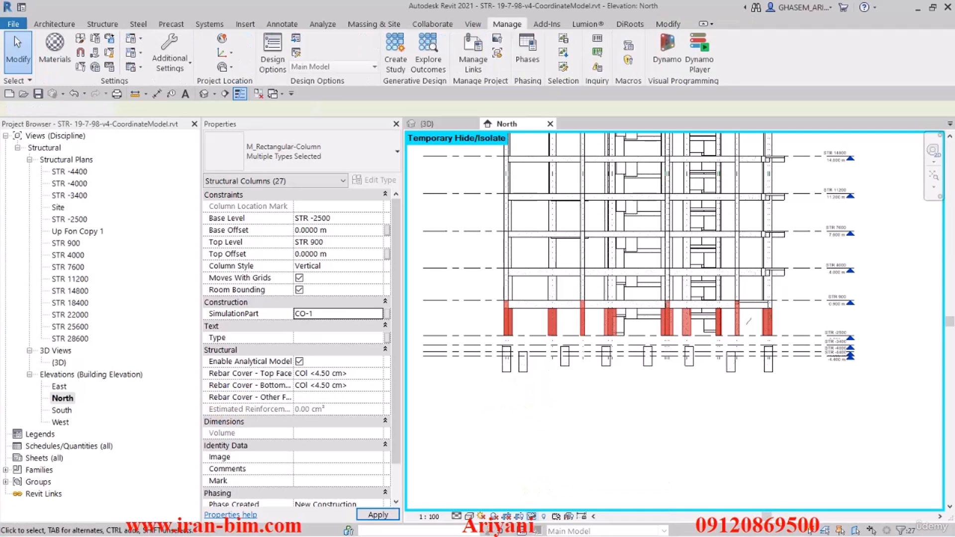
Step: Copy the joist code J-1 from the Notepad list and return to the Revit North elevation
{"action": "key", "text": "alt+Tab"}
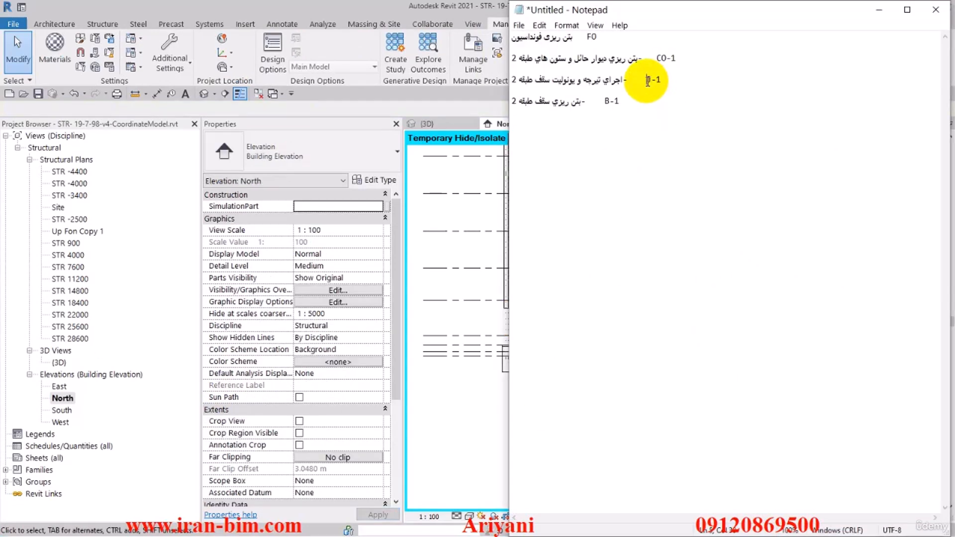
{"action": "double_click", "coordinate": [648, 80]}
{"action": "right_click", "coordinate": [657, 78]}
{"action": "left_click", "coordinate": [691, 118]}
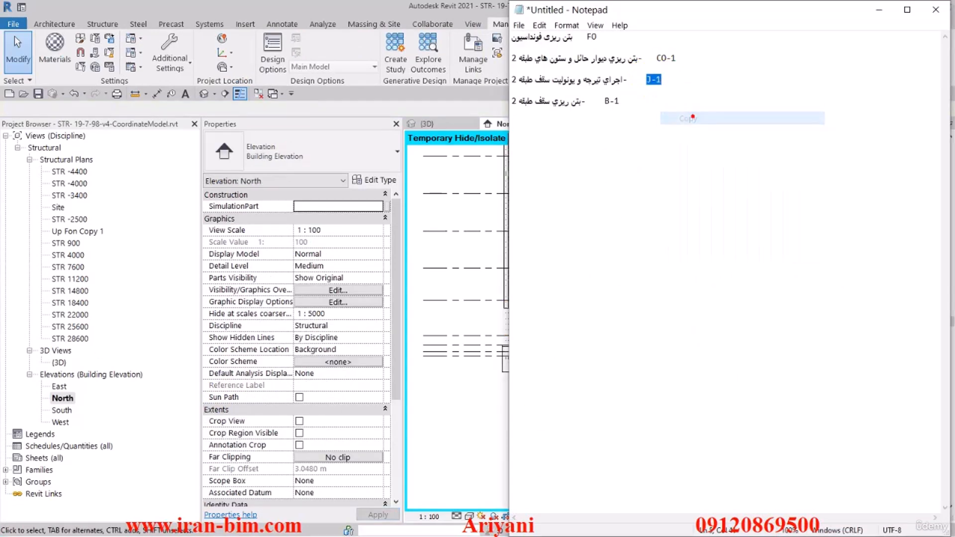
{"action": "left_click", "coordinate": [470, 380]}
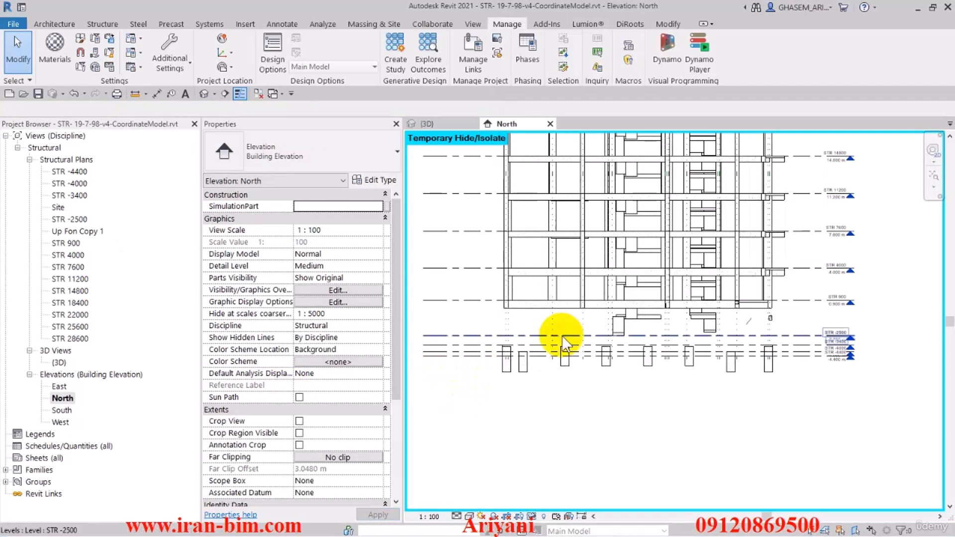
Step: Select the elements around the STR 900 floor in the North elevation and filter to Generic Models, Structural Framing (Joist) and Structural Framing (Other)
{"action": "left_click", "coordinate": [203, 93]}
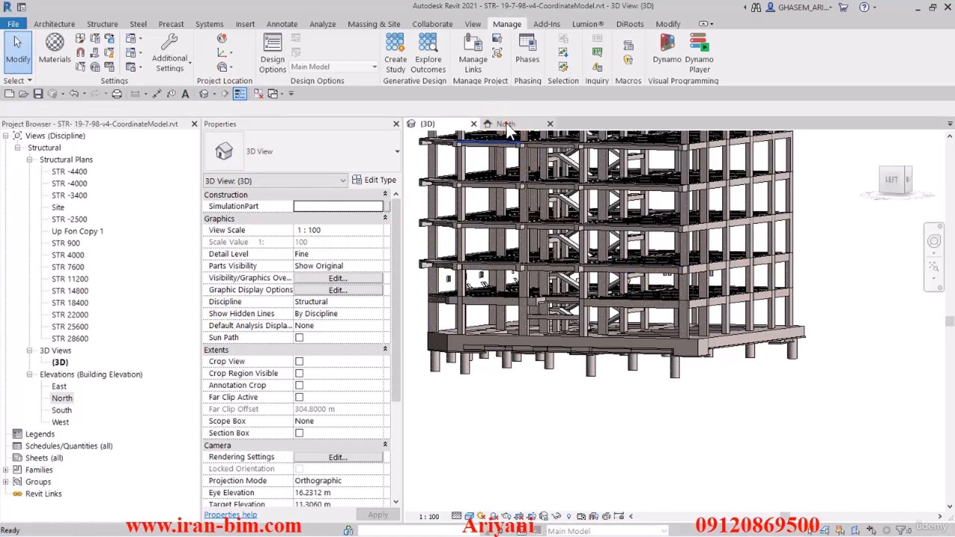
{"action": "key", "text": "ctrl+Tab"}
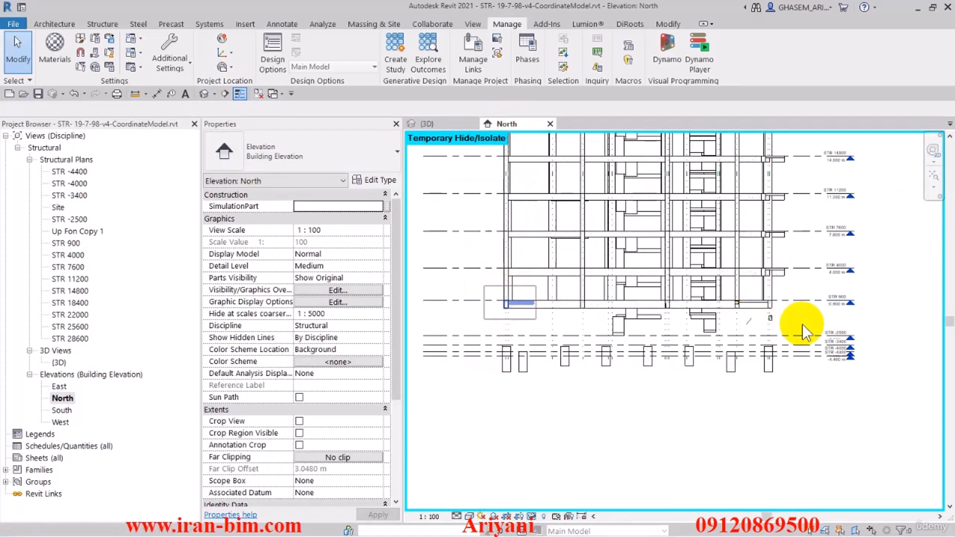
{"action": "left_click_drag", "start_coordinate": [801, 323], "coordinate": [793, 319]}
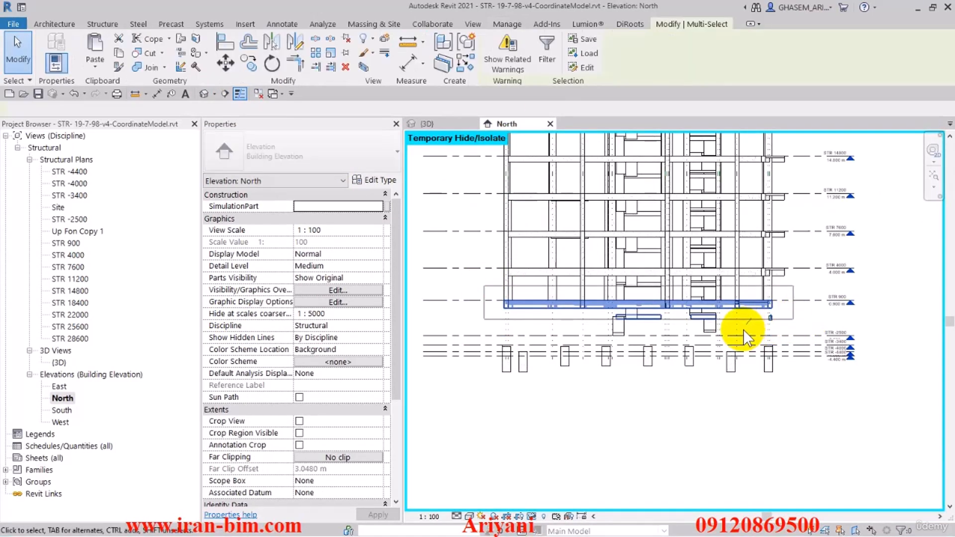
{"action": "left_click", "coordinate": [544, 58]}
{"action": "left_click", "coordinate": [552, 217]}
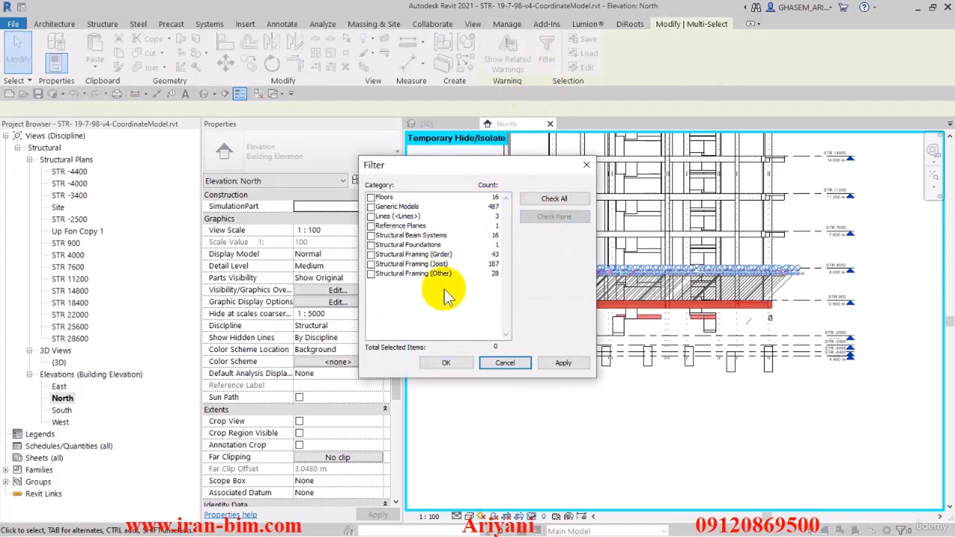
{"action": "left_click", "coordinate": [438, 264]}
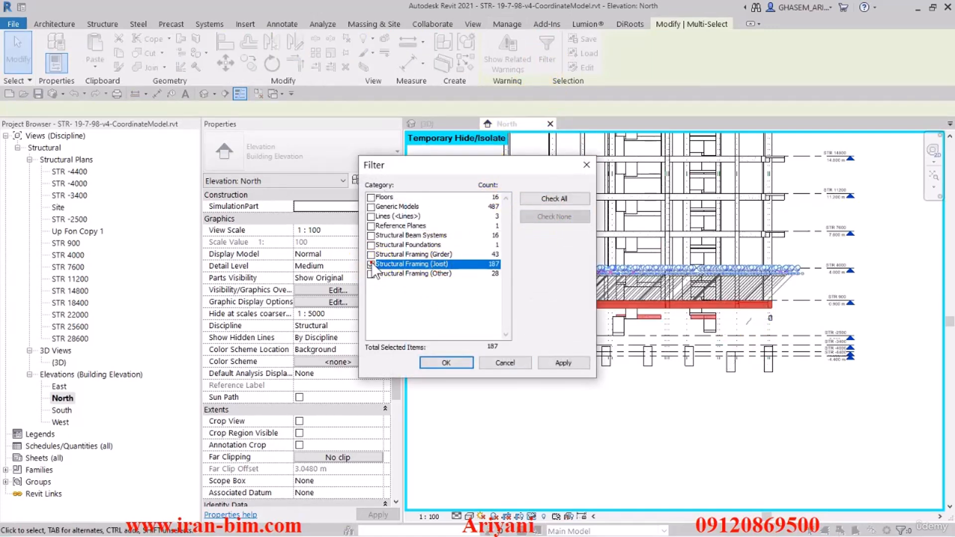
{"action": "left_click", "coordinate": [371, 274]}
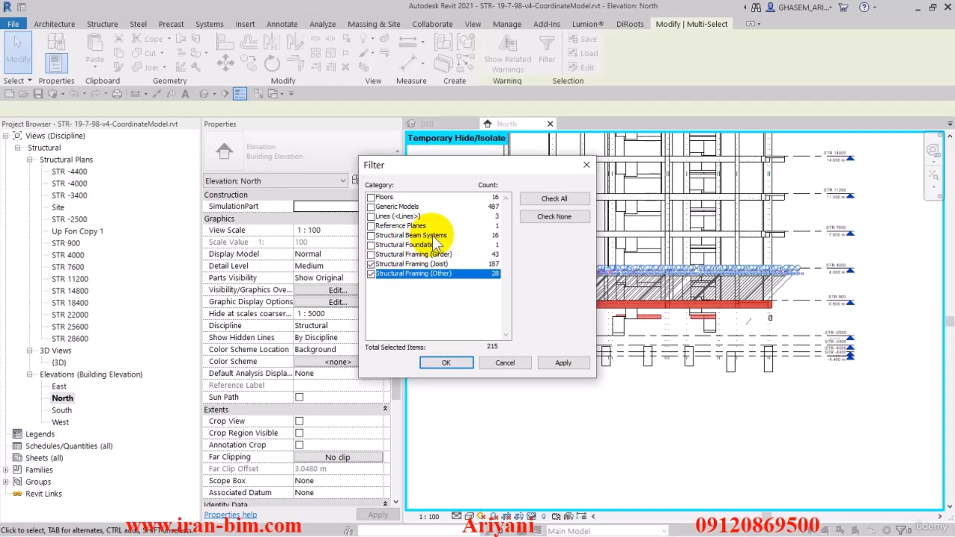
{"action": "left_click", "coordinate": [371, 206]}
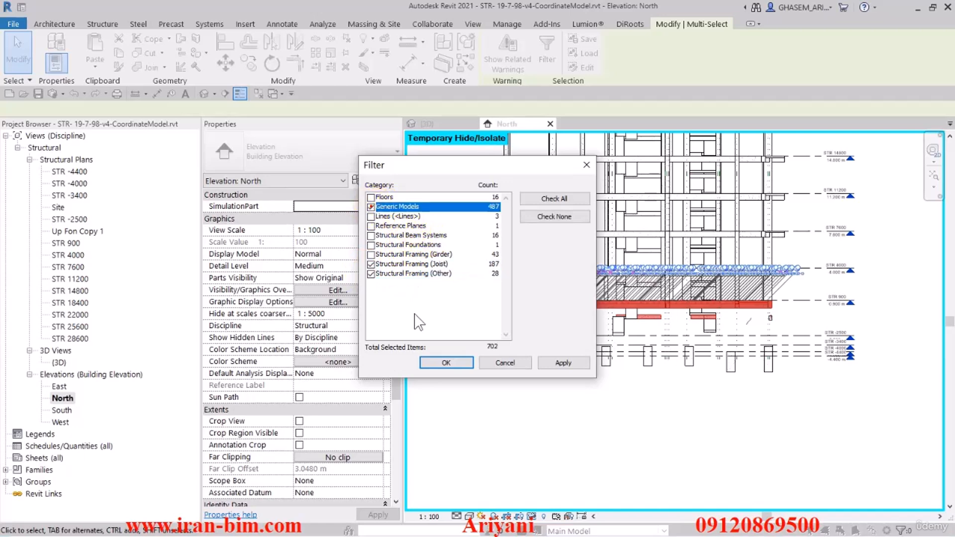
{"action": "left_click", "coordinate": [445, 363]}
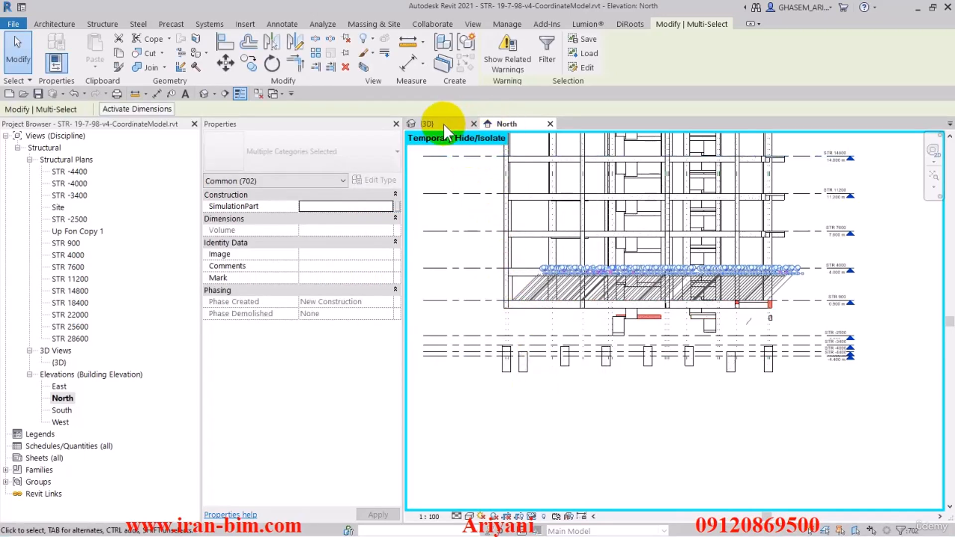
Step: Temporarily isolate the selected joist and block elements in the 3D view
{"action": "left_click", "coordinate": [442, 125]}
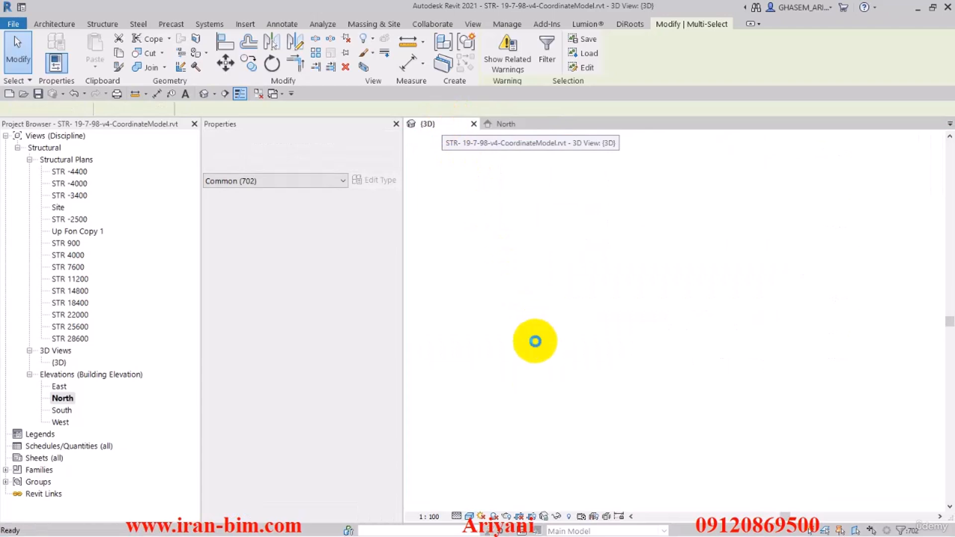
{"action": "mouse_move", "coordinate": [589, 404]}
{"action": "middle_mouse_down", "text": "shift"}
{"action": "mouse_move", "coordinate": [572, 389]}
{"action": "mouse_move", "coordinate": [575, 407]}
{"action": "middle_mouse_up", "text": "shift"}
{"action": "left_click", "coordinate": [557, 516]}
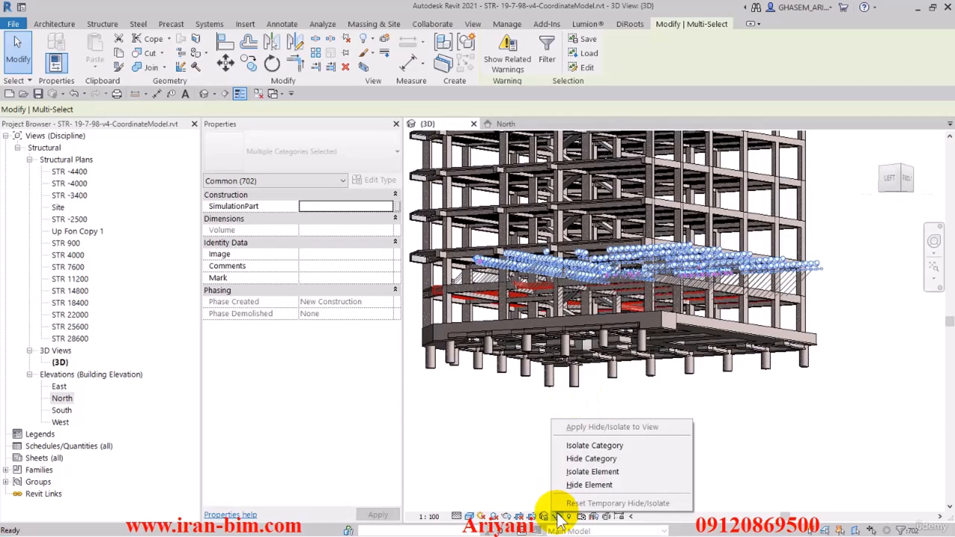
{"action": "left_click", "coordinate": [586, 471]}
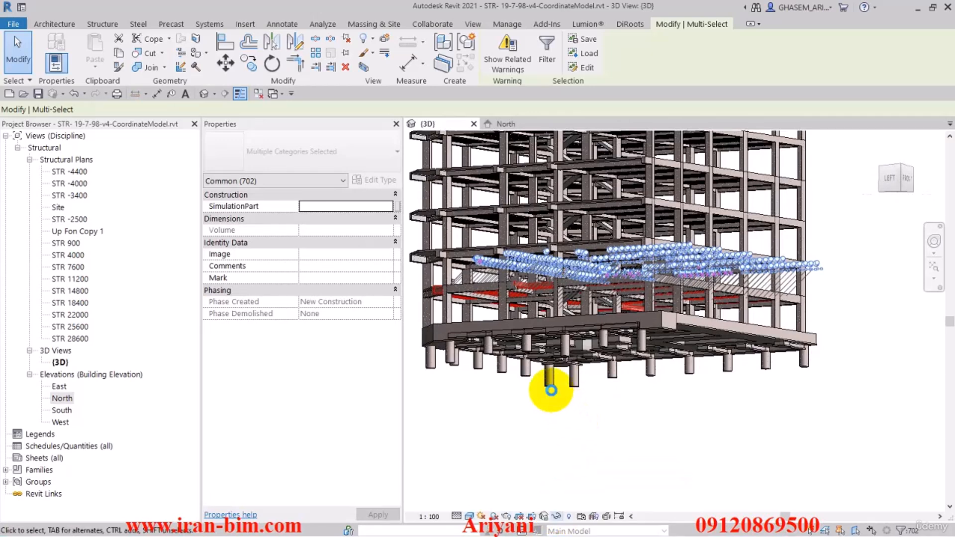
{"action": "scroll", "coordinate": [544, 384], "scroll_direction": "up", "scroll_amount": 3}
{"action": "middle_click_drag", "start_coordinate": [580, 419], "coordinate": [648, 433], "text": "shift"}
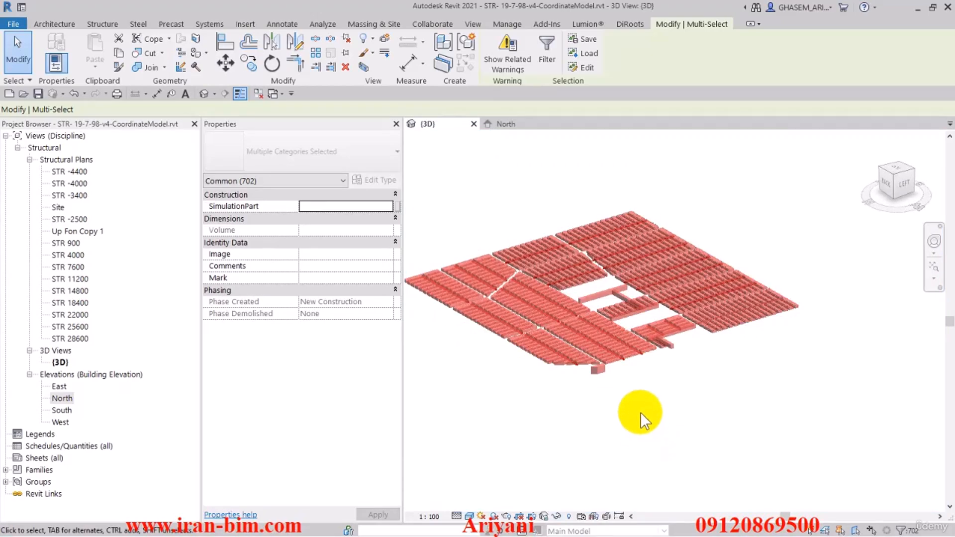
Step: Remove the solid concrete beams around the floor openings and edge from the selection, keeping the joists and blocks
{"action": "scroll", "coordinate": [608, 389], "scroll_direction": "up", "scroll_amount": 4}
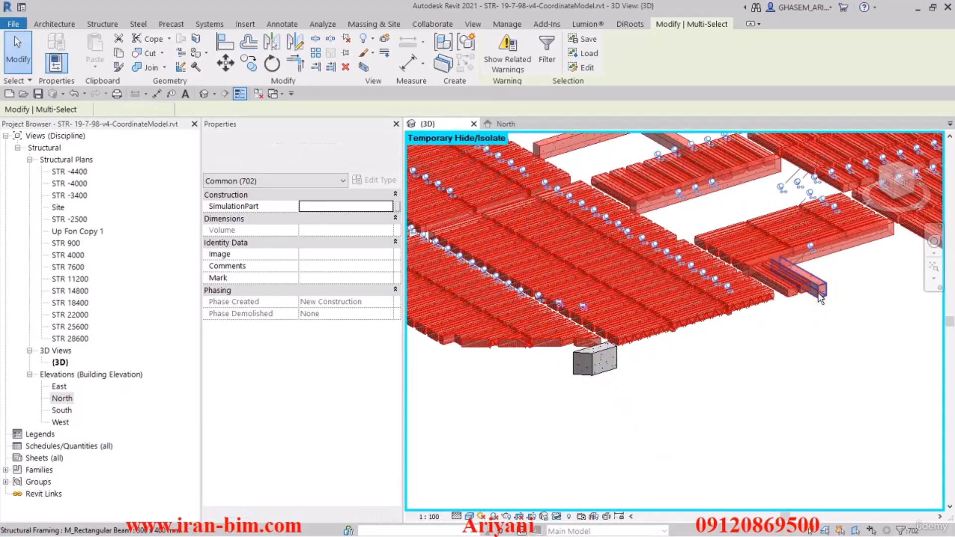
{"action": "middle_click_drag", "start_coordinate": [717, 220], "coordinate": [738, 323]}
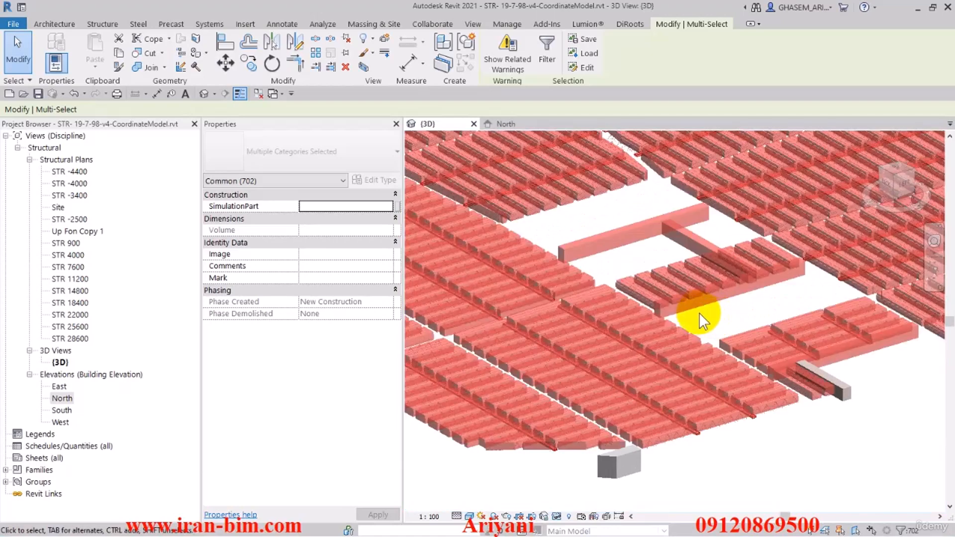
{"action": "left_click", "coordinate": [696, 313], "text": "shift"}
{"action": "left_click", "coordinate": [609, 240], "text": "shift"}
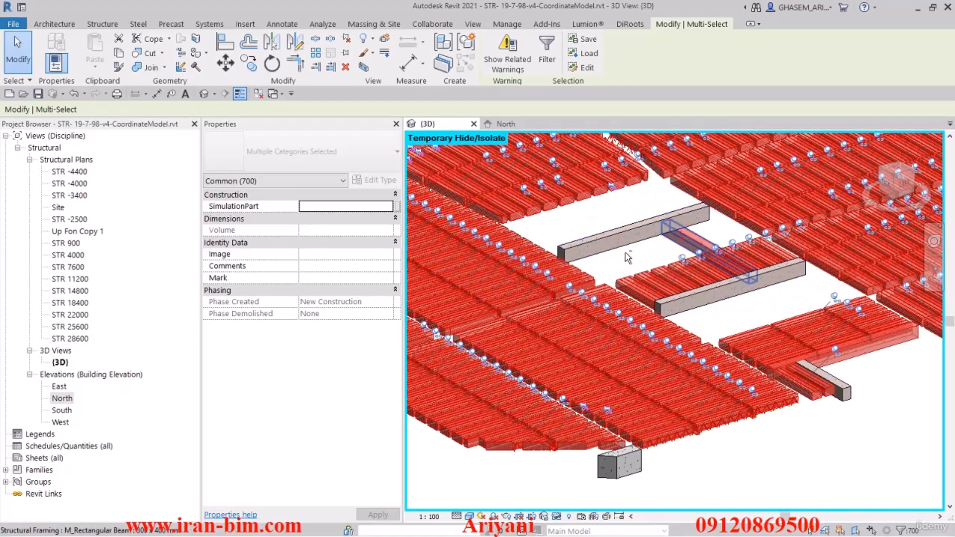
{"action": "middle_click_drag", "start_coordinate": [557, 234], "coordinate": [835, 214]}
{"action": "key", "text": "h"}
{"action": "key", "text": "i"}
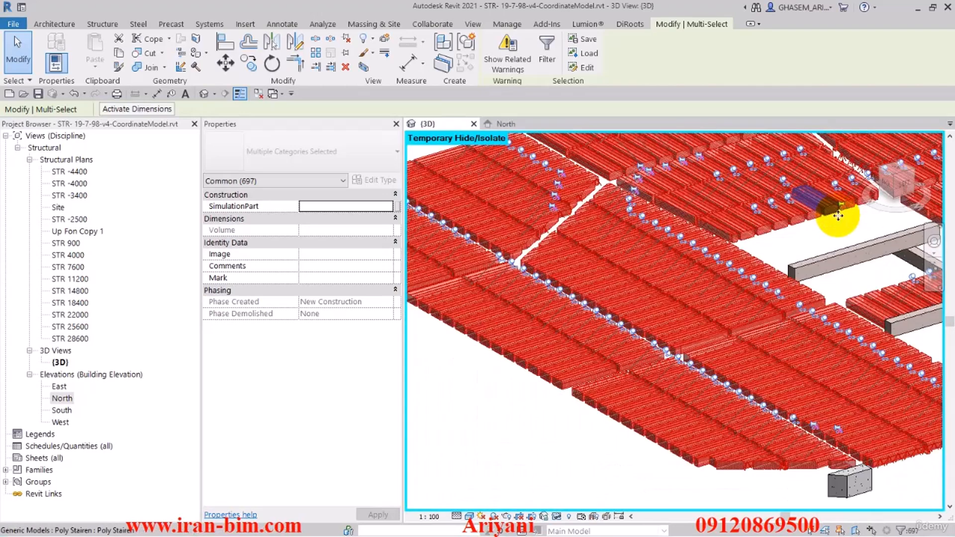
Step: Apply J-1 as the SimulationPart value of the selected joists and blocks, and clear the selection
{"action": "left_click", "coordinate": [330, 210]}
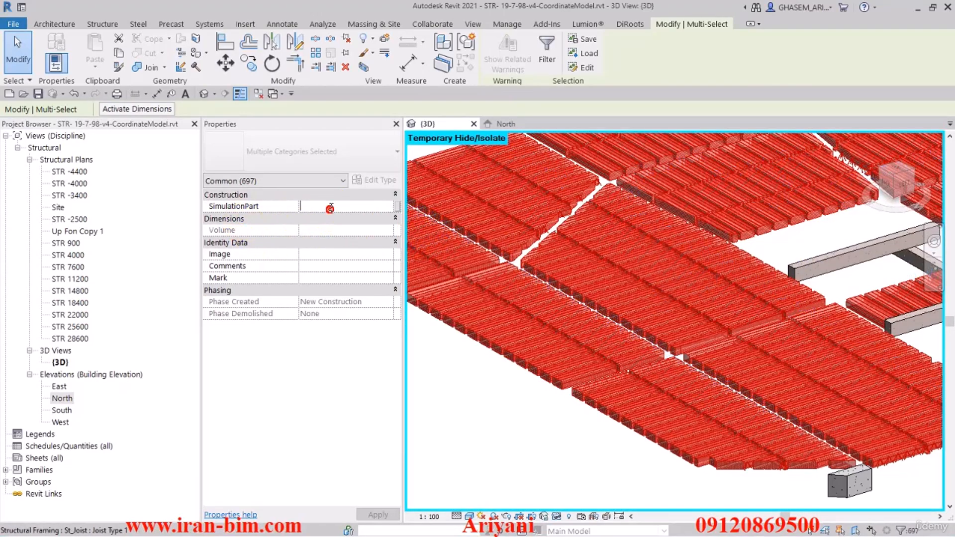
{"action": "left_click", "coordinate": [332, 207]}
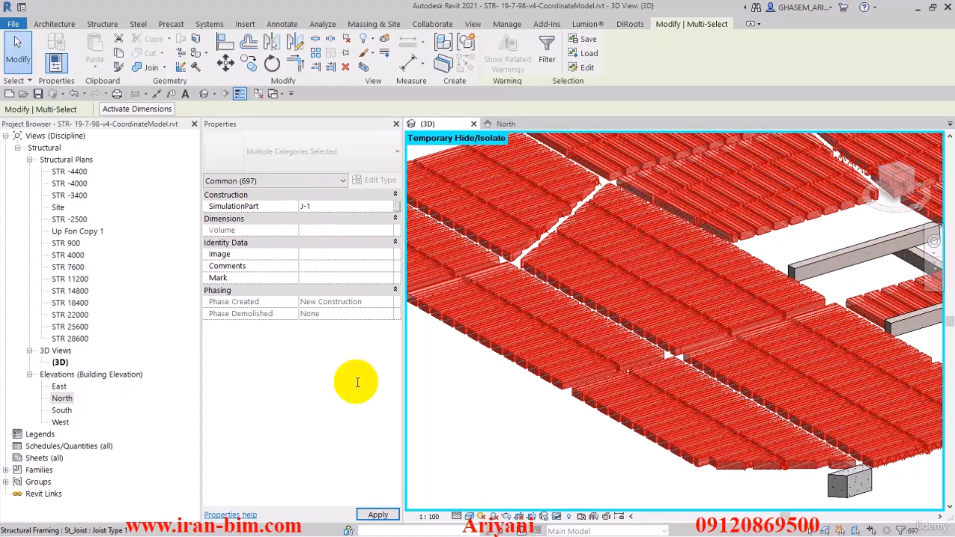
{"action": "left_click", "coordinate": [378, 515]}
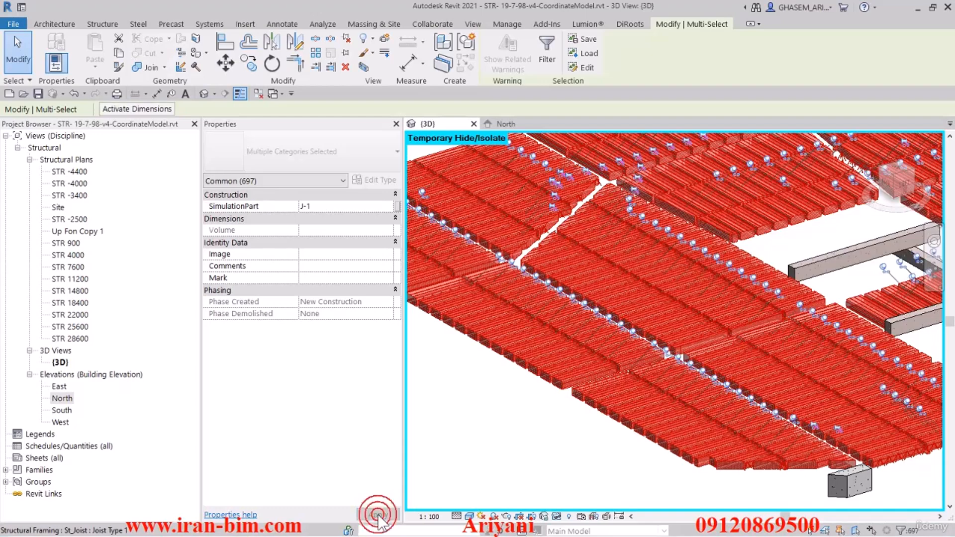
{"action": "left_click", "coordinate": [520, 463]}
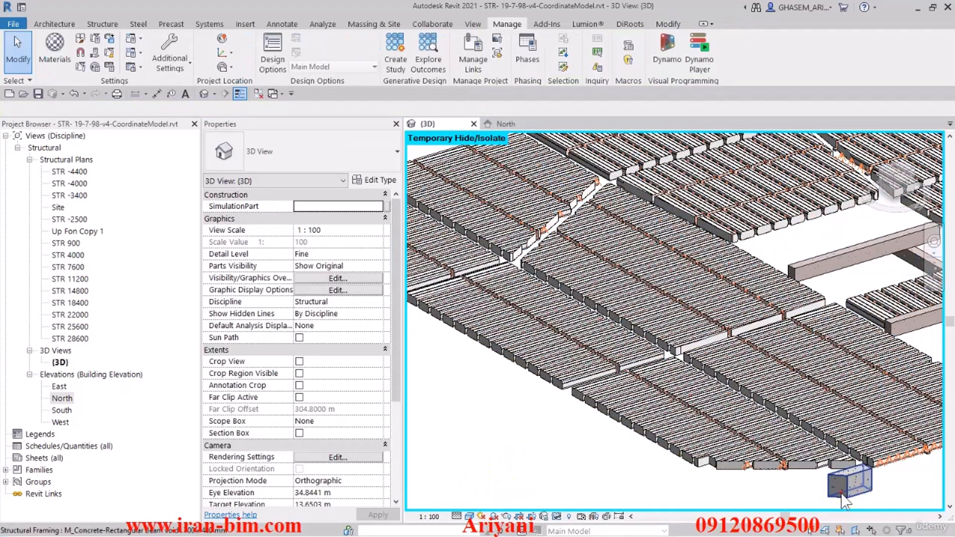
Step: Change the Structural Usage of the six solid concrete beams around the floor openings and edge to Girder, and end the temporary isolation
{"action": "left_click", "coordinate": [867, 484]}
{"action": "middle_click_drag", "start_coordinate": [868, 483], "coordinate": [730, 502]}
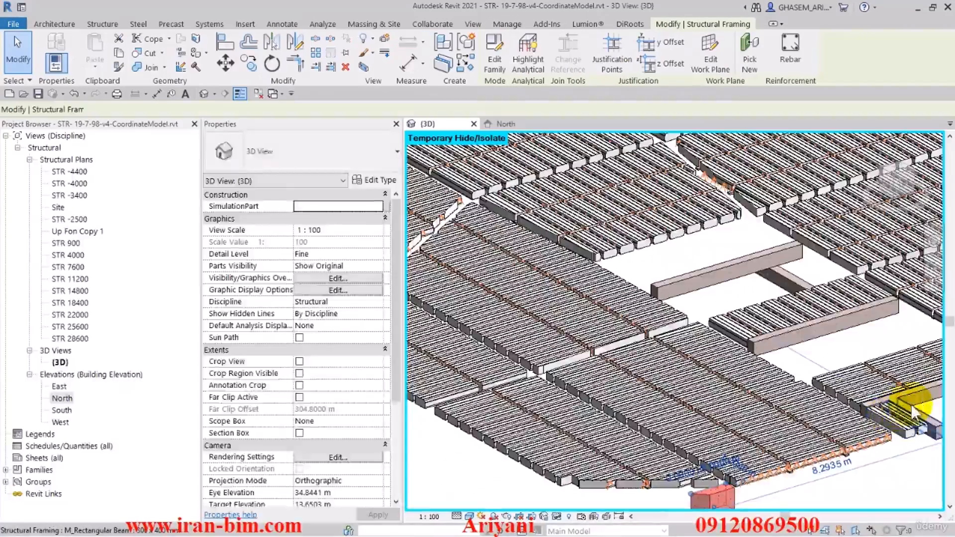
{"action": "left_click", "coordinate": [895, 411]}
{"action": "middle_click_drag", "start_coordinate": [862, 391], "coordinate": [680, 344]}
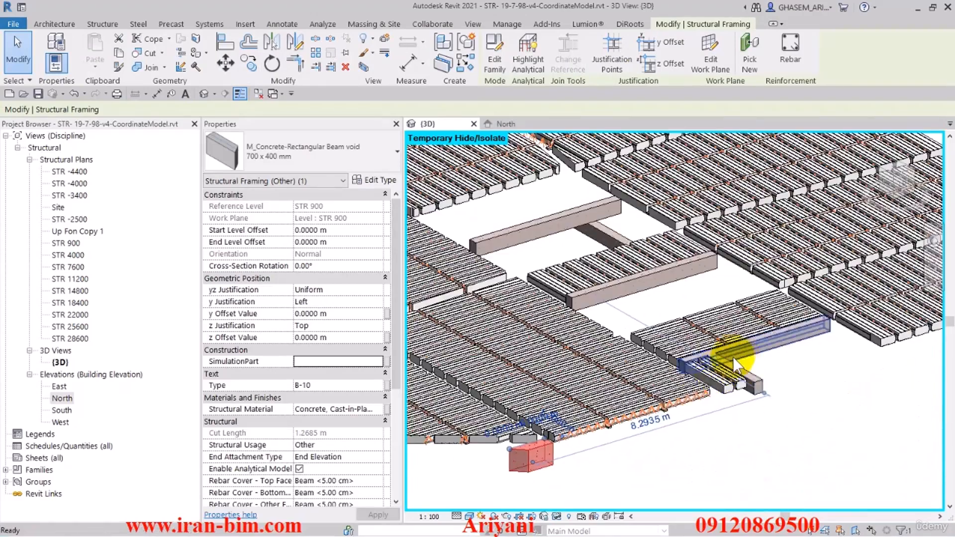
{"action": "left_click", "coordinate": [756, 384], "text": "ctrl"}
{"action": "left_click", "coordinate": [766, 351], "text": "ctrl"}
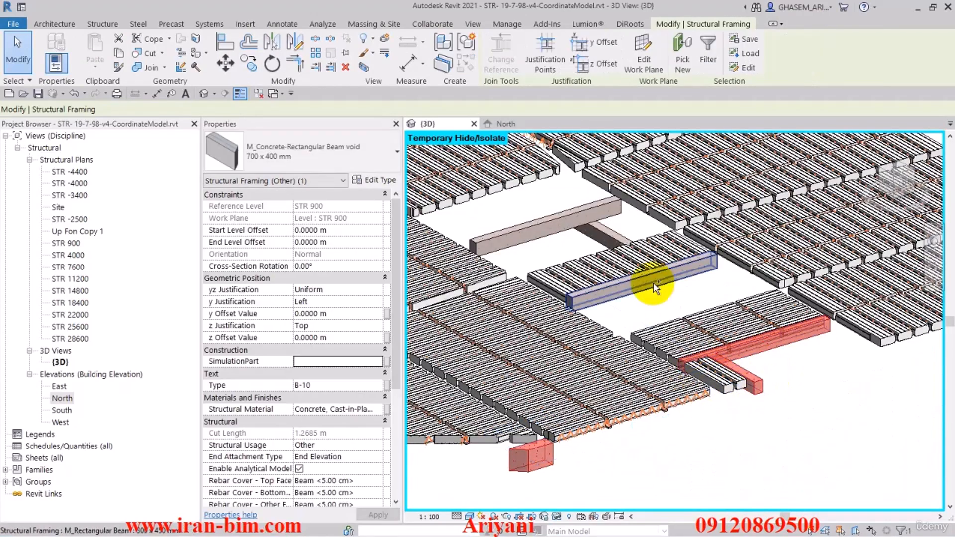
{"action": "left_click", "coordinate": [653, 283], "text": "ctrl"}
{"action": "left_click", "coordinate": [569, 224], "text": "ctrl"}
{"action": "left_click", "coordinate": [600, 235], "text": "ctrl"}
{"action": "left_click", "coordinate": [423, 293], "text": "ctrl"}
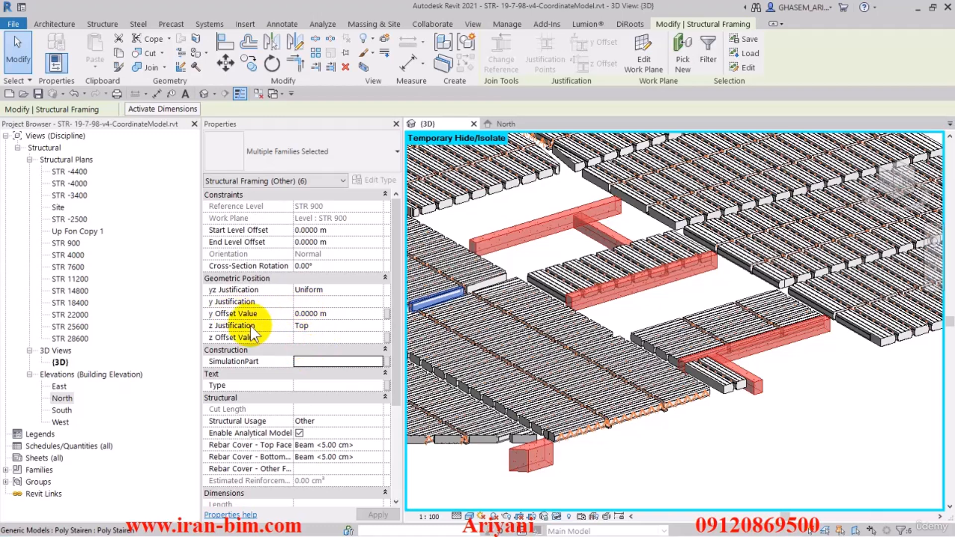
{"action": "left_click", "coordinate": [374, 422]}
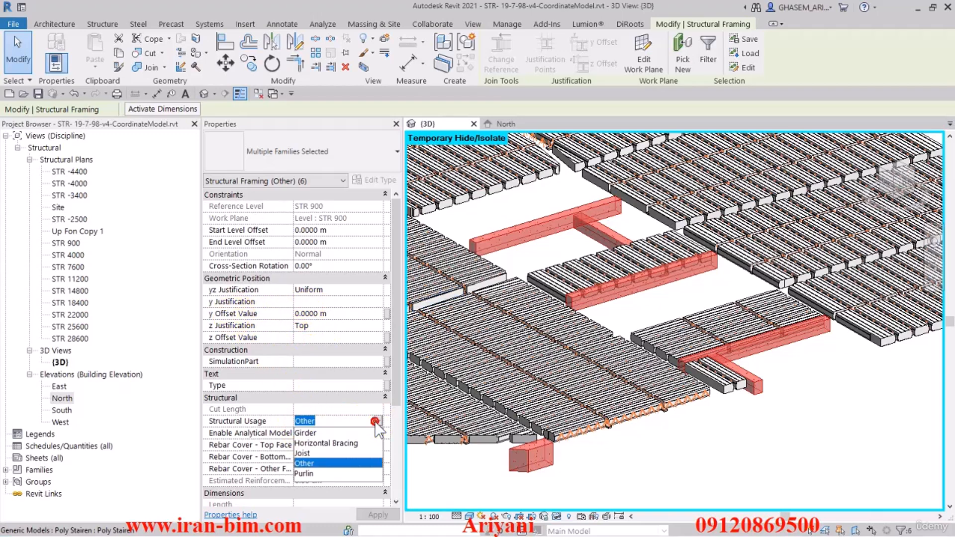
{"action": "left_click", "coordinate": [323, 431]}
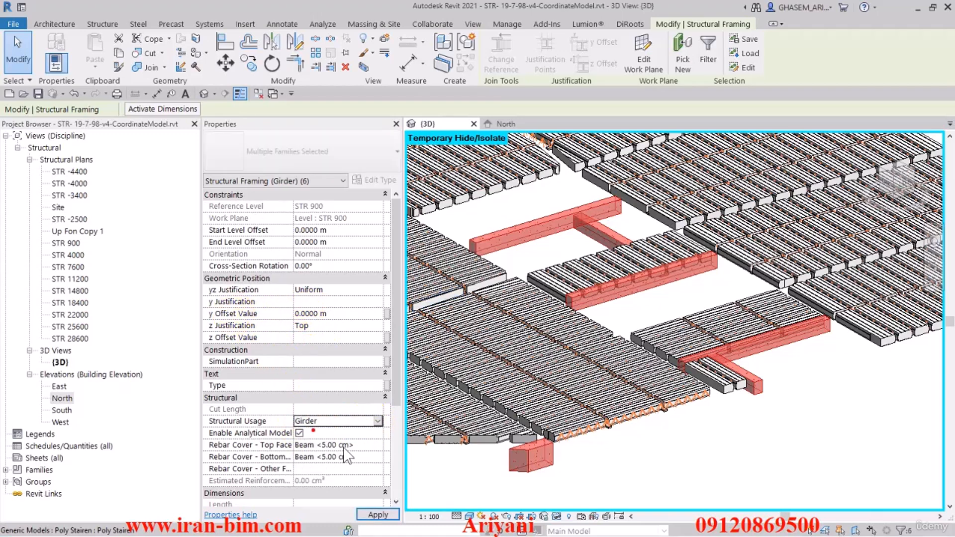
{"action": "left_click", "coordinate": [379, 514]}
{"action": "left_click", "coordinate": [736, 460]}
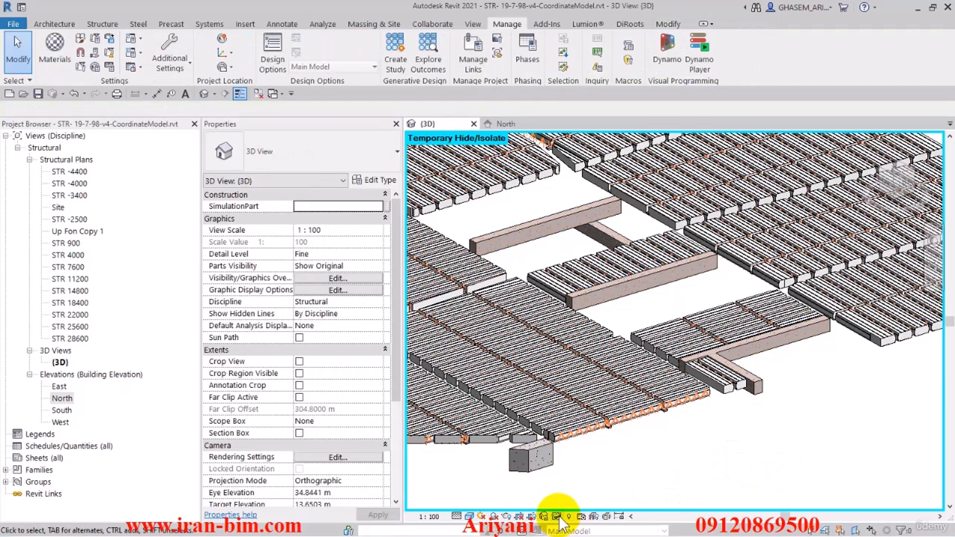
{"action": "left_click", "coordinate": [558, 517]}
{"action": "left_click", "coordinate": [570, 499]}
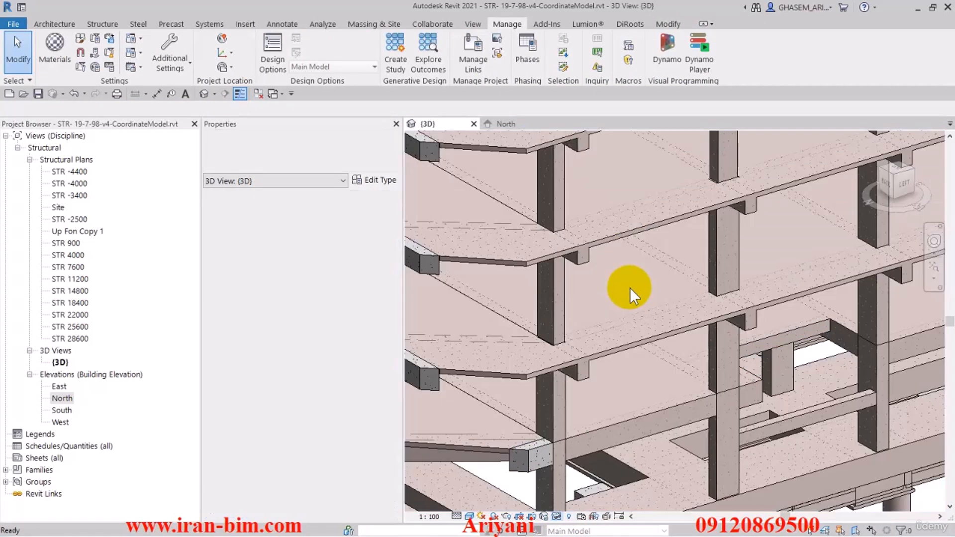
Step: Open the North elevation and copy the B-1 code from the Notepad list
{"action": "left_click", "coordinate": [503, 124]}
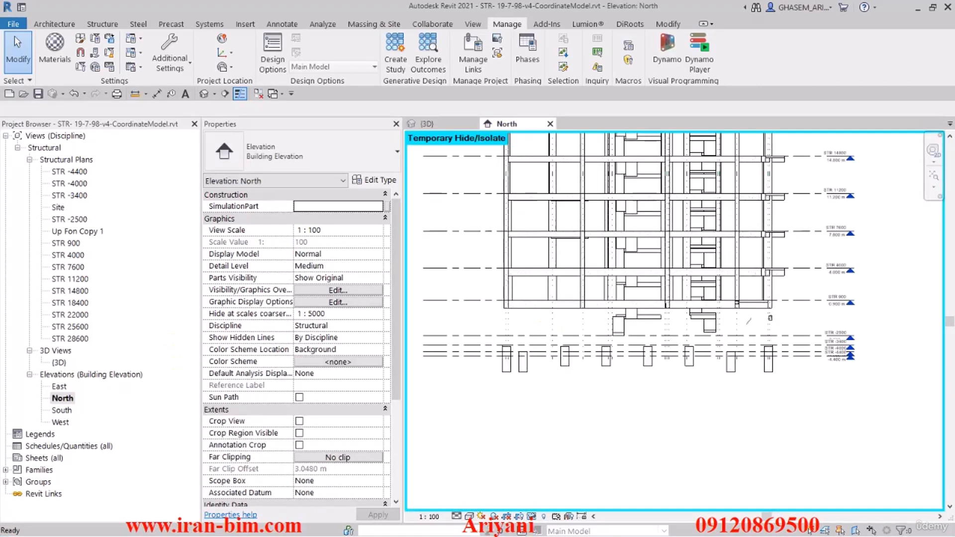
{"action": "key", "text": "alt+Tab"}
{"action": "double_click", "coordinate": [616, 102]}
{"action": "right_click", "coordinate": [610, 105]}
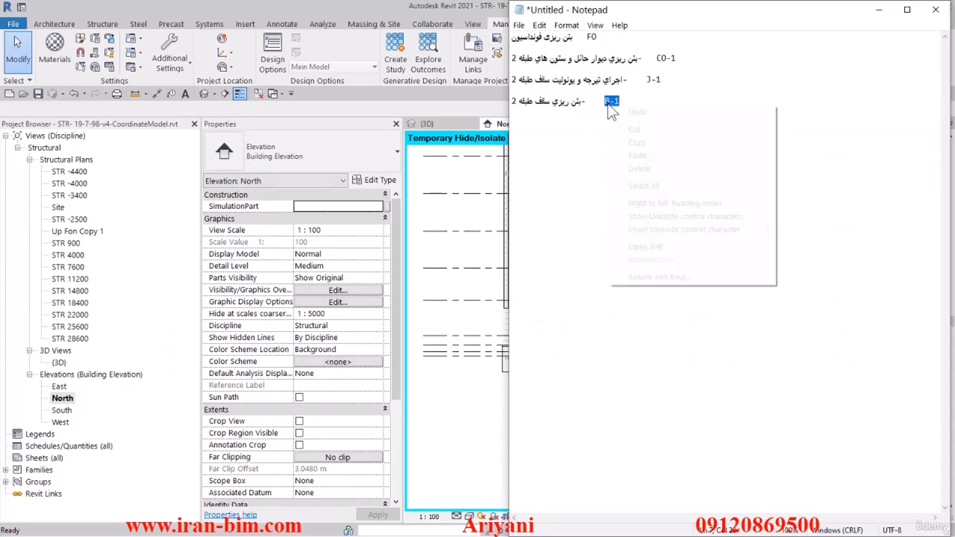
{"action": "left_click", "coordinate": [646, 141]}
{"action": "left_click", "coordinate": [498, 94]}
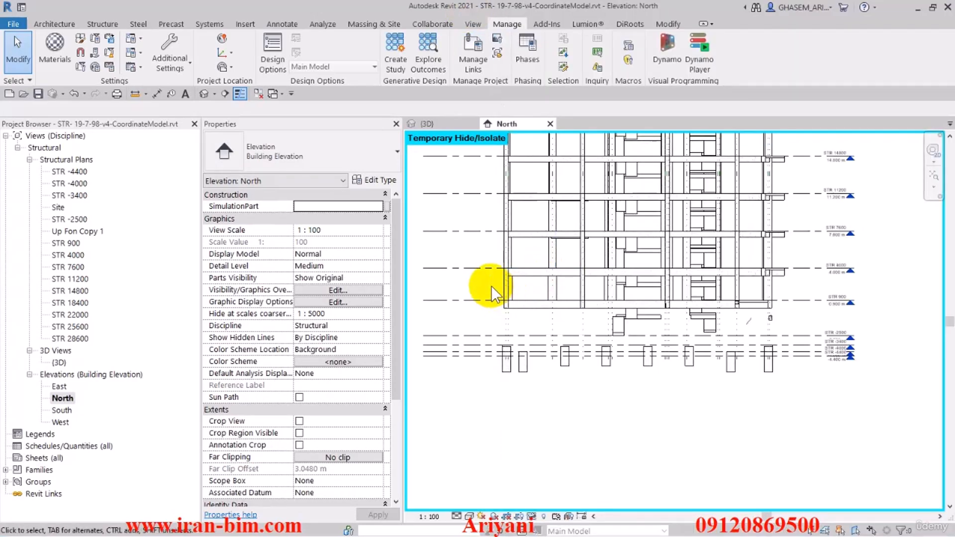
Step: Select the elements around the STR 900 floor in the North elevation and filter to Floors and Structural Framing (Girder)
{"action": "left_click_drag", "start_coordinate": [491, 285], "coordinate": [795, 323]}
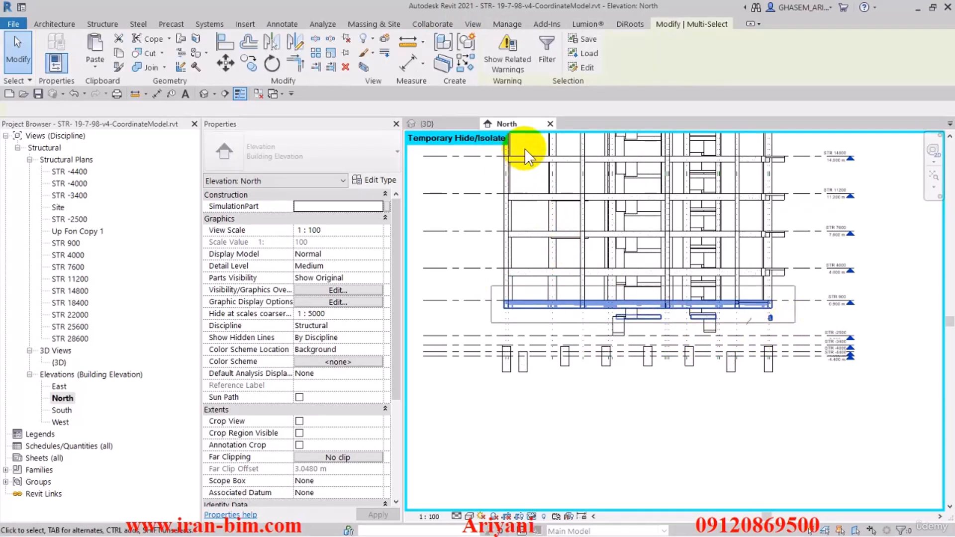
{"action": "left_click", "coordinate": [545, 50]}
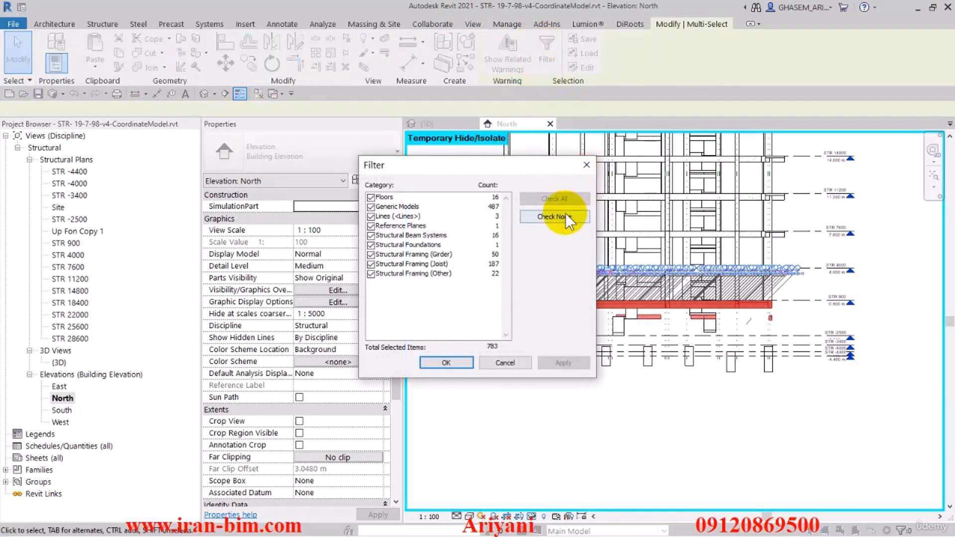
{"action": "left_click", "coordinate": [565, 215]}
{"action": "left_click", "coordinate": [371, 197]}
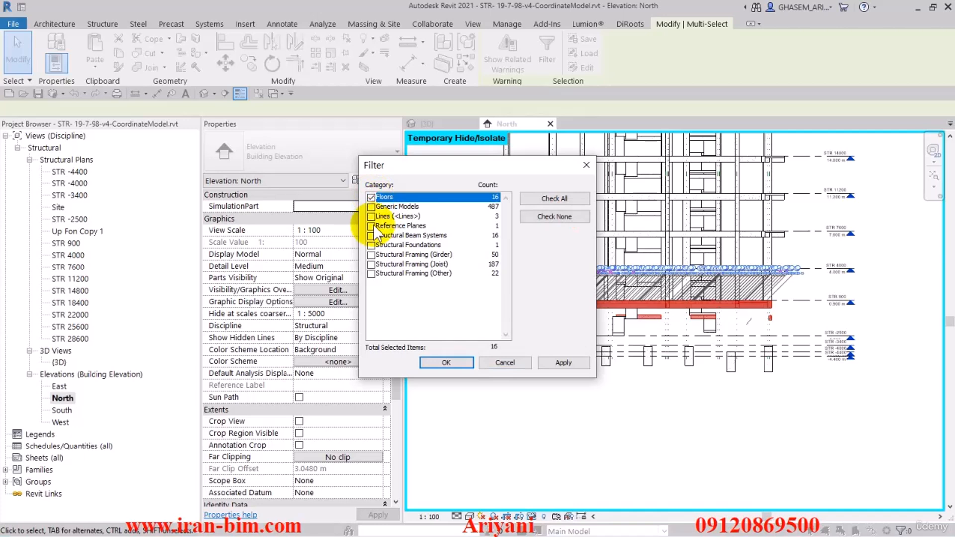
{"action": "left_click", "coordinate": [436, 255]}
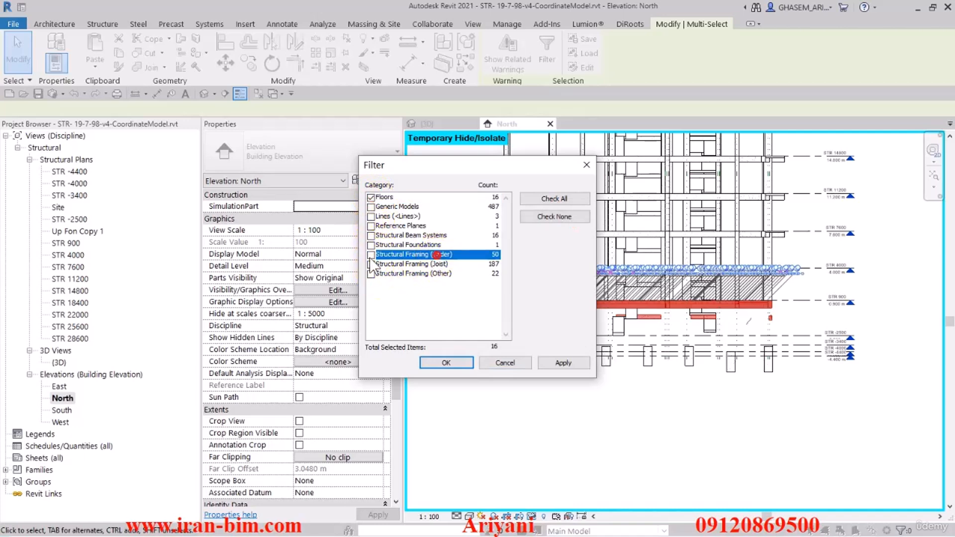
{"action": "left_click", "coordinate": [444, 361]}
Step: Temporarily isolate the selected floors and girders in the 3D view and inspect them unselected
{"action": "left_click", "coordinate": [446, 126]}
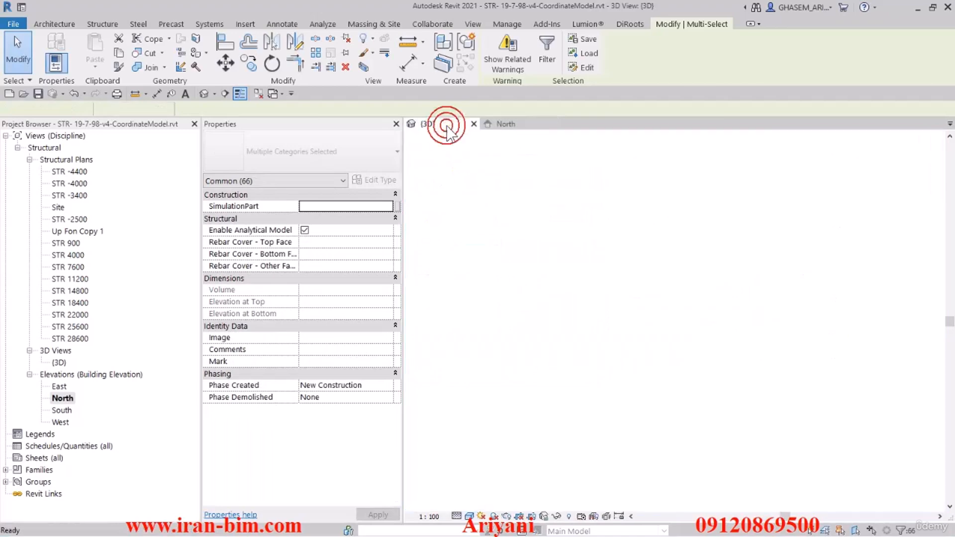
{"action": "left_click", "coordinate": [556, 517]}
{"action": "left_click", "coordinate": [587, 476]}
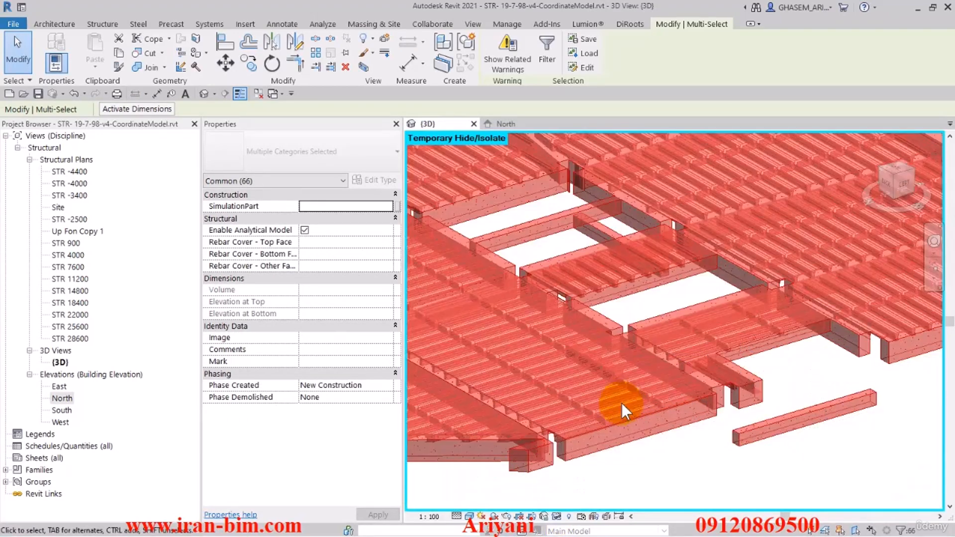
{"action": "scroll", "coordinate": [621, 403], "scroll_direction": "down", "scroll_amount": 5}
{"action": "left_click", "coordinate": [513, 427]}
{"action": "middle_click_drag", "start_coordinate": [592, 421], "coordinate": [470, 448], "text": "shift"}
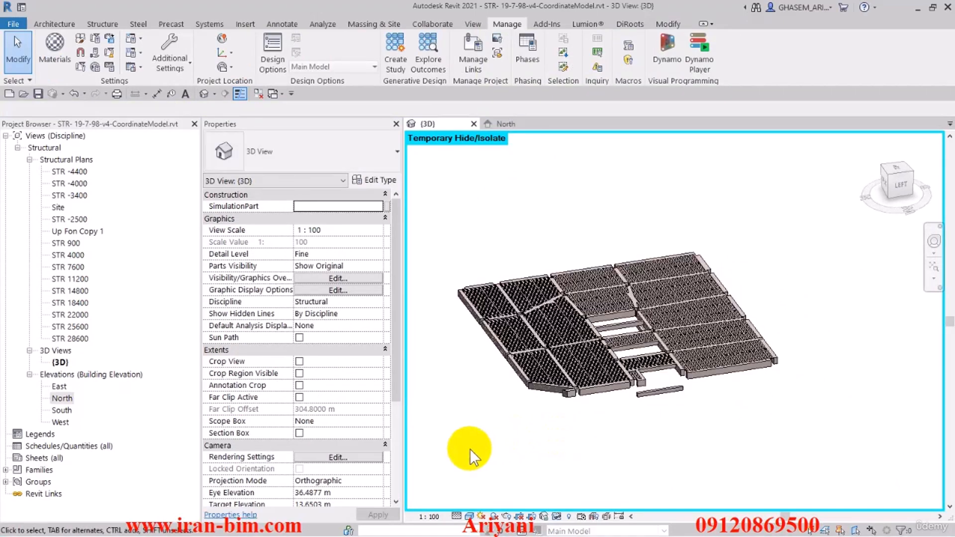
{"action": "scroll", "coordinate": [484, 420], "scroll_direction": "up", "scroll_amount": 2}
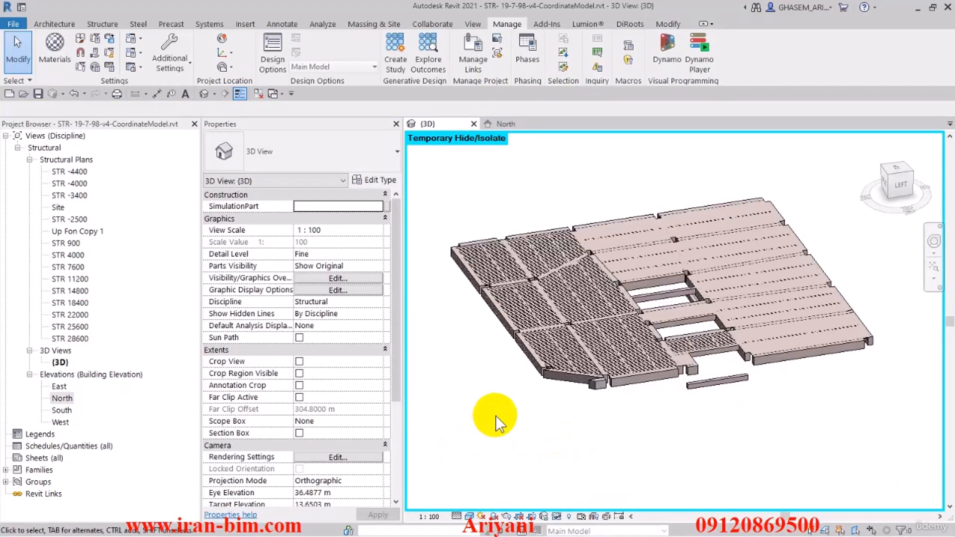
Step: Restore the previous selection of floors and girders and apply B-1 as its SimulationPart value
{"action": "key", "text": "ctrl+Left"}
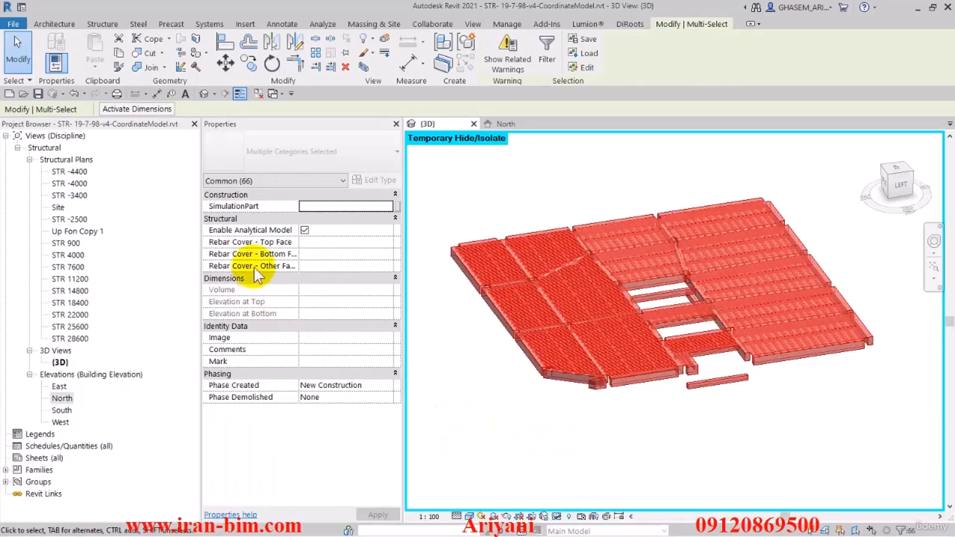
{"action": "type", "text": "B-1"}
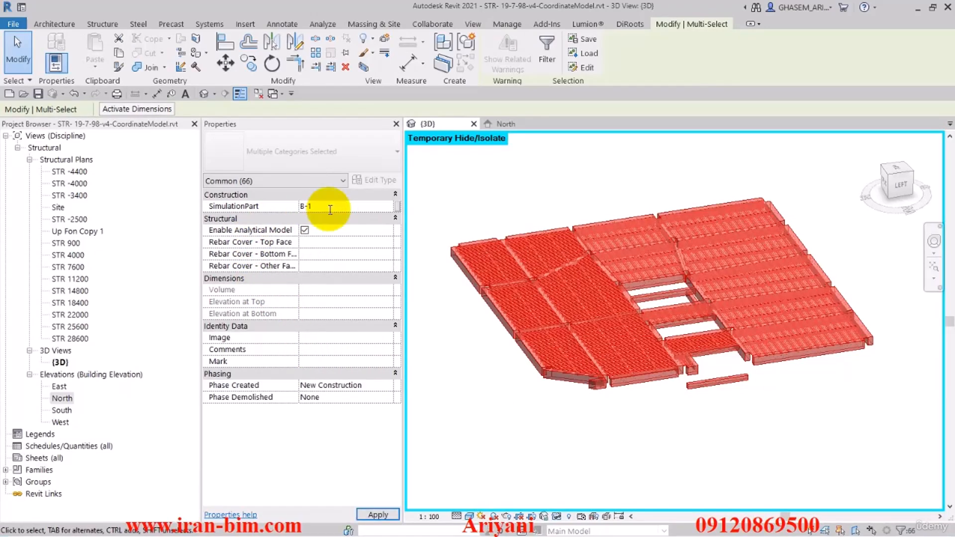
{"action": "left_click", "coordinate": [377, 515]}
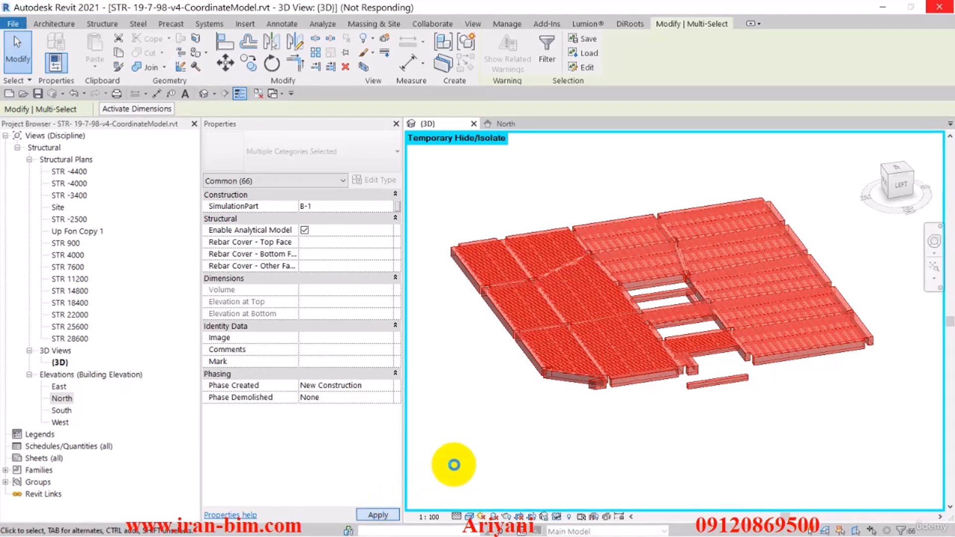
Step: Switch to MS Project and review the Text9 codes across the task sheet
{"action": "key", "text": "alt+Tab"}
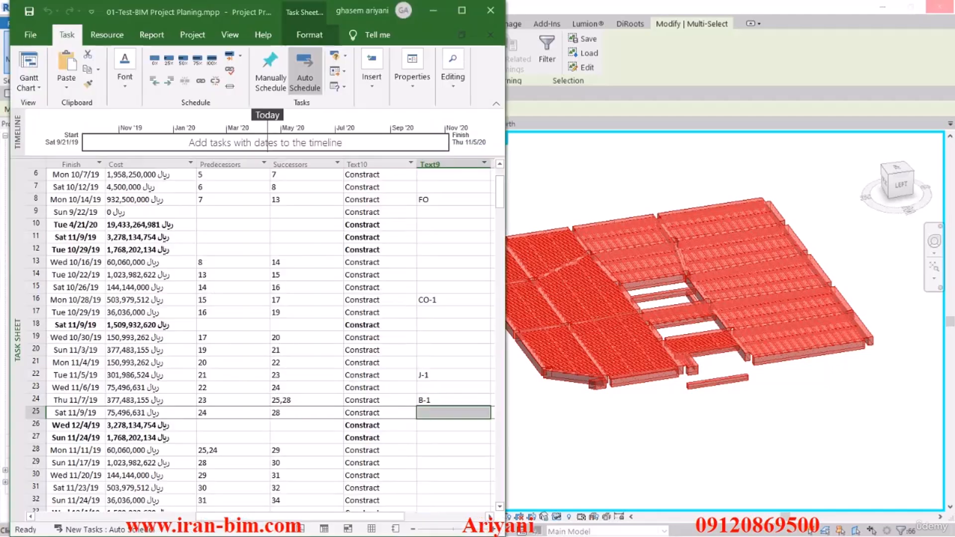
{"action": "scroll", "coordinate": [445, 199], "scroll_direction": "down", "scroll_amount": 3}
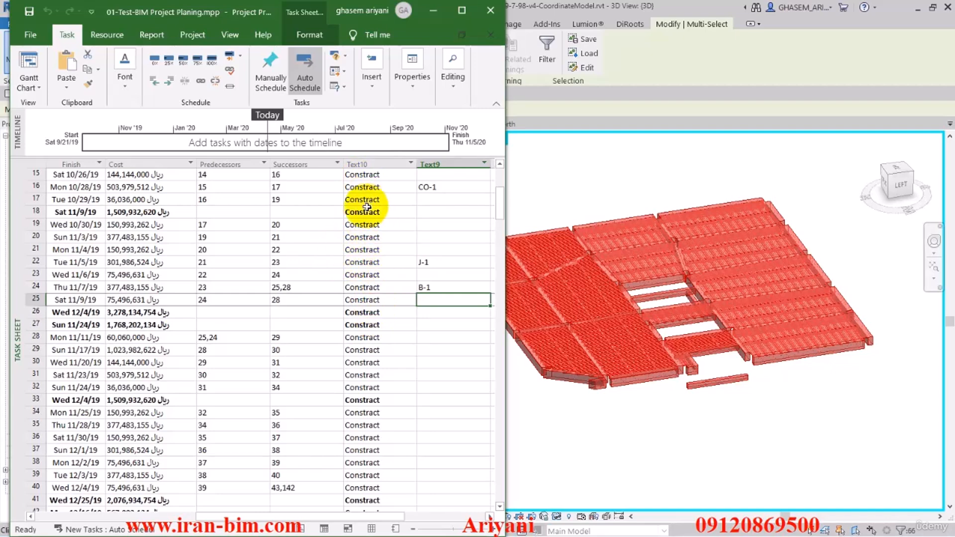
{"action": "scroll", "coordinate": [363, 204], "scroll_direction": "down", "scroll_amount": 5}
{"action": "scroll", "coordinate": [372, 243], "scroll_direction": "up", "scroll_amount": 10}
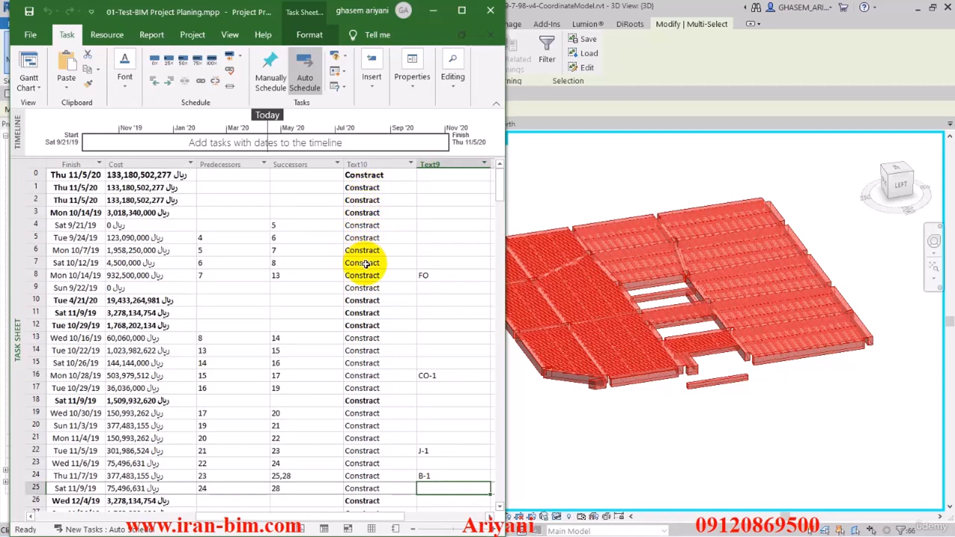
Step: Return to Revit, clear the selection and end the temporary isolation in the 3D view
{"action": "left_click", "coordinate": [579, 177]}
{"action": "left_click", "coordinate": [551, 206]}
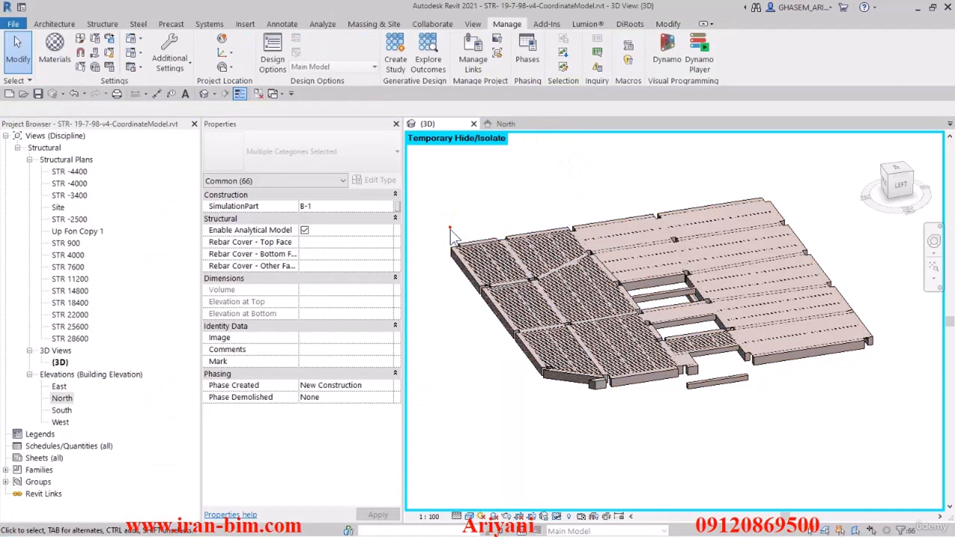
{"action": "left_click", "coordinate": [556, 518]}
{"action": "left_click", "coordinate": [557, 487]}
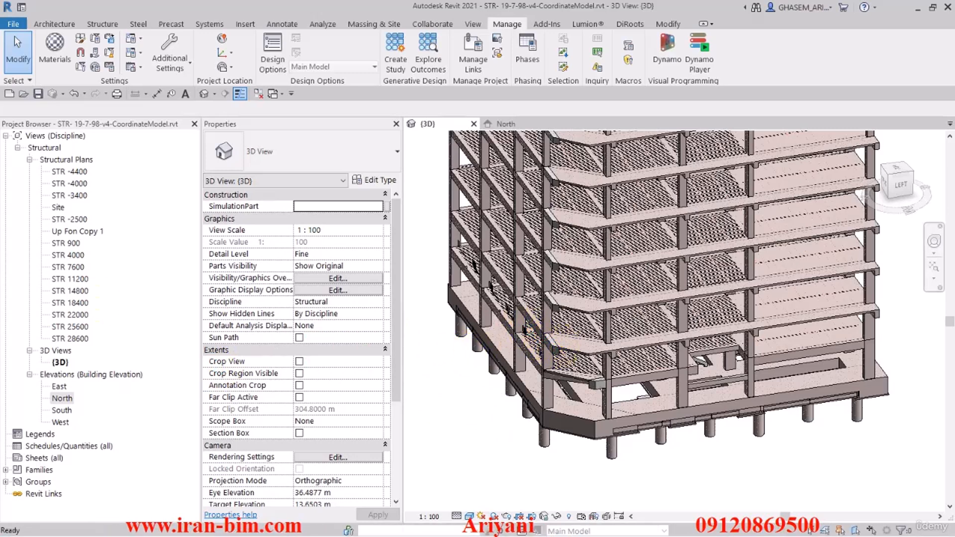
Step: Try to select all instances of the small metal deck plate beside the lower-floor column in the 3D view
{"action": "scroll", "coordinate": [521, 330], "scroll_direction": "up", "scroll_amount": 5}
{"action": "left_click", "coordinate": [526, 327]}
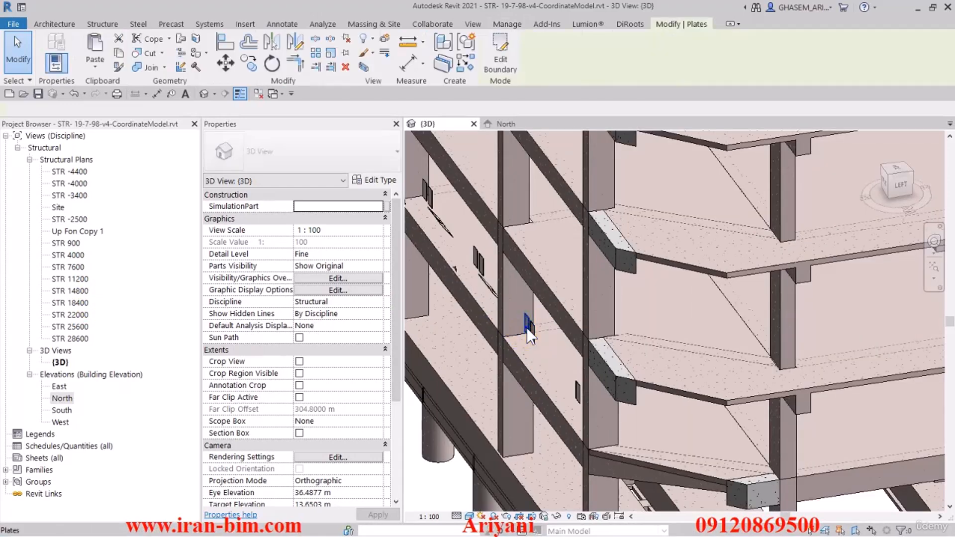
{"action": "right_click", "coordinate": [526, 328]}
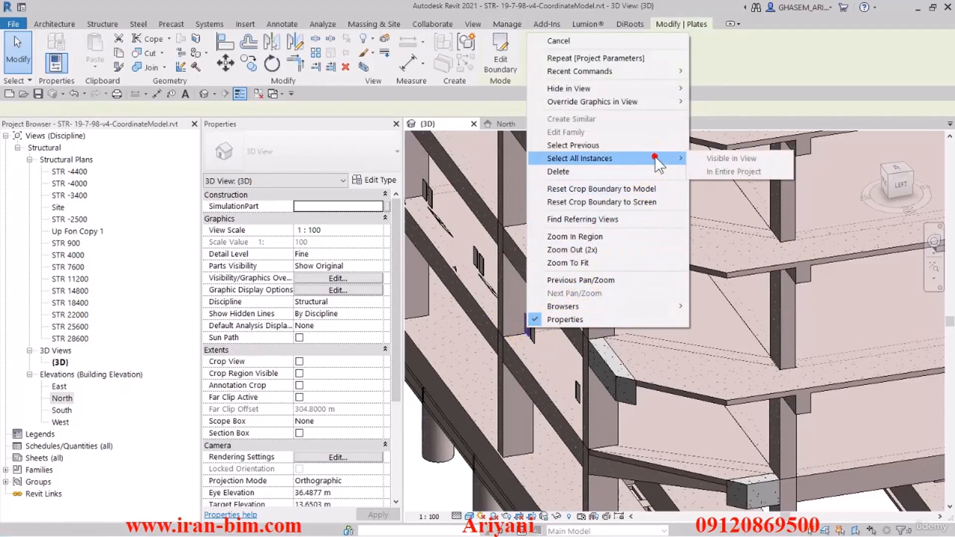
{"action": "left_click", "coordinate": [442, 473]}
Step: Select the lower-floor elements across the building's side view, filter the selection to Plates only and delete them
{"action": "scroll", "coordinate": [472, 446], "scroll_direction": "down", "scroll_amount": 7}
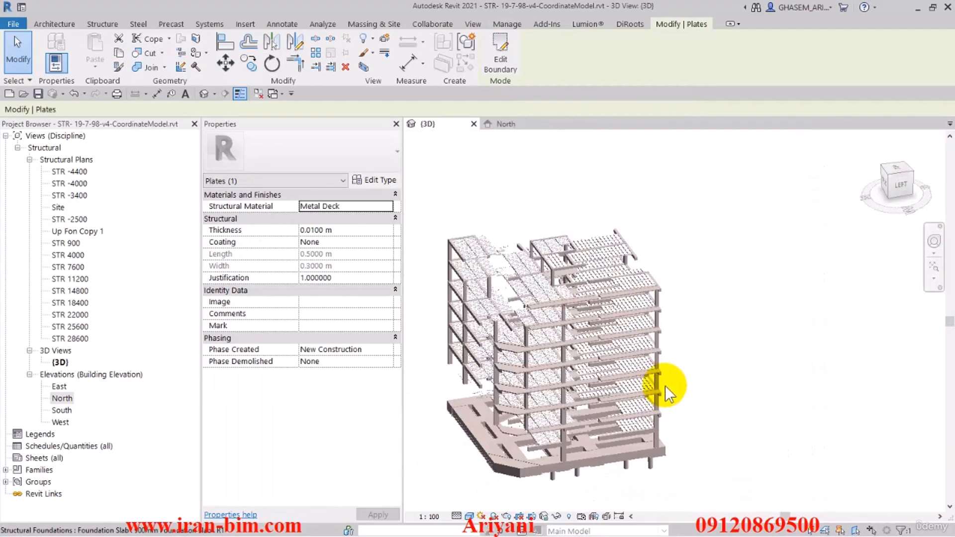
{"action": "middle_click_drag", "start_coordinate": [663, 386], "coordinate": [632, 319], "text": "shift"}
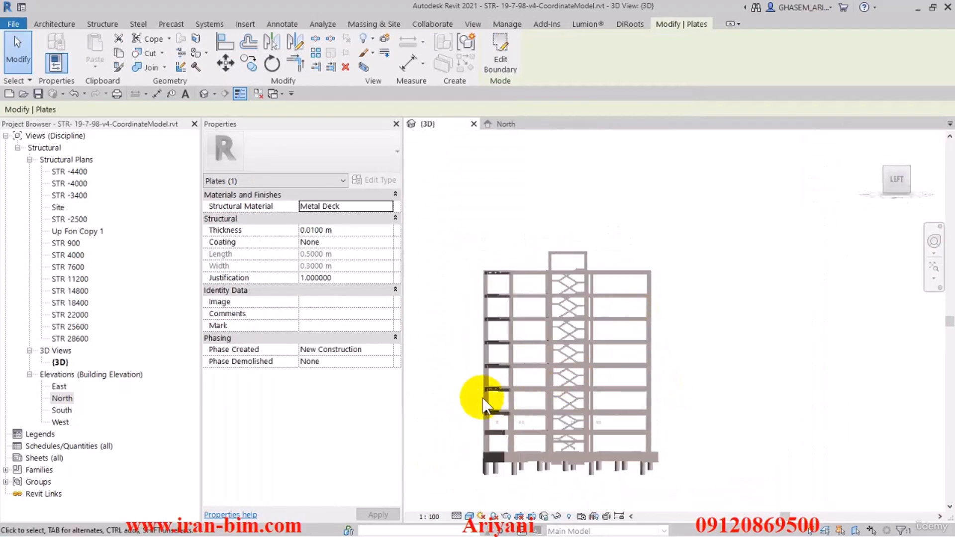
{"action": "left_click", "coordinate": [450, 403]}
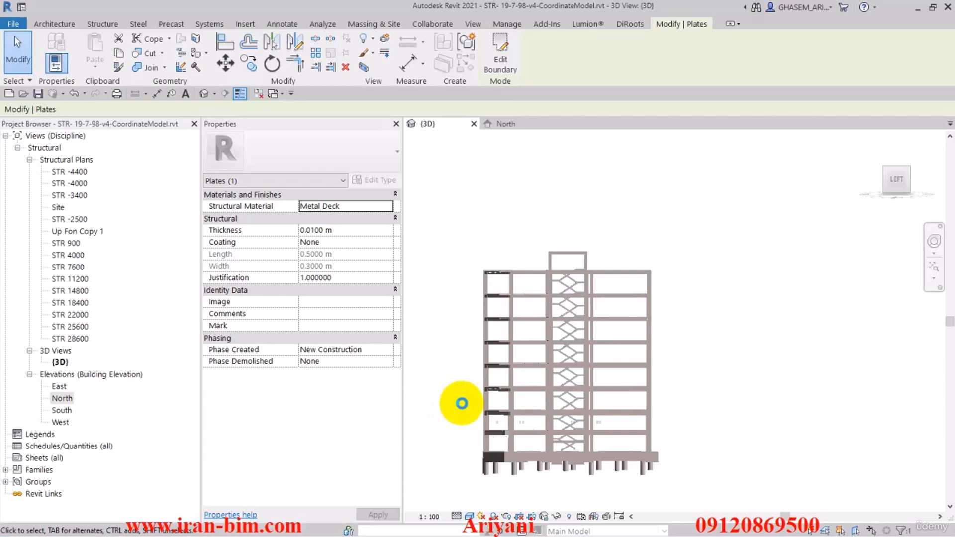
{"action": "left_click_drag", "start_coordinate": [462, 403], "coordinate": [594, 442]}
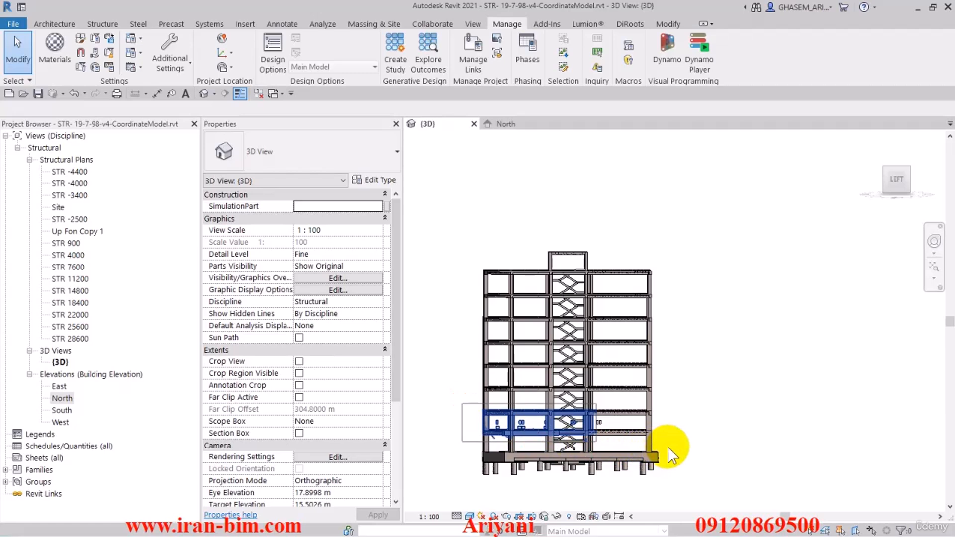
{"action": "left_click_drag", "start_coordinate": [668, 447], "coordinate": [667, 447]}
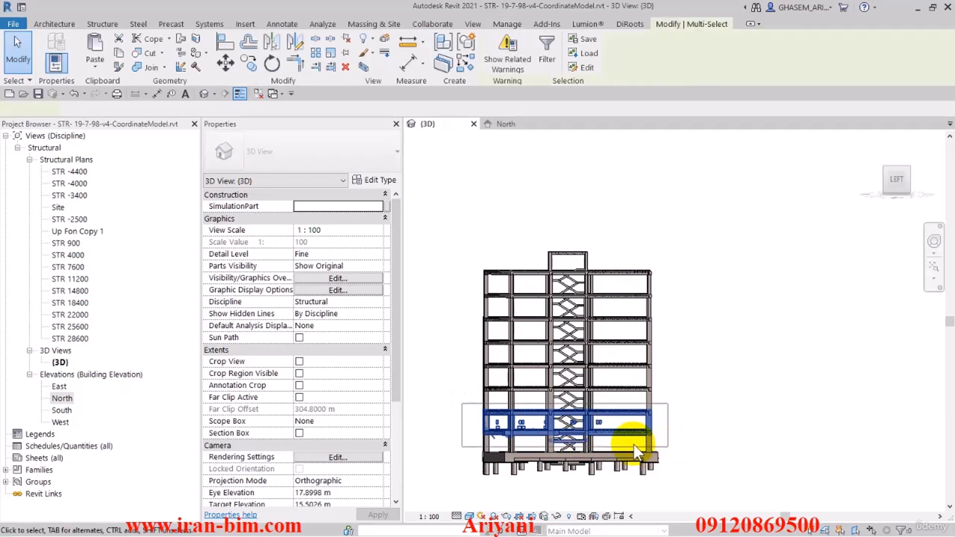
{"action": "left_click", "coordinate": [547, 50]}
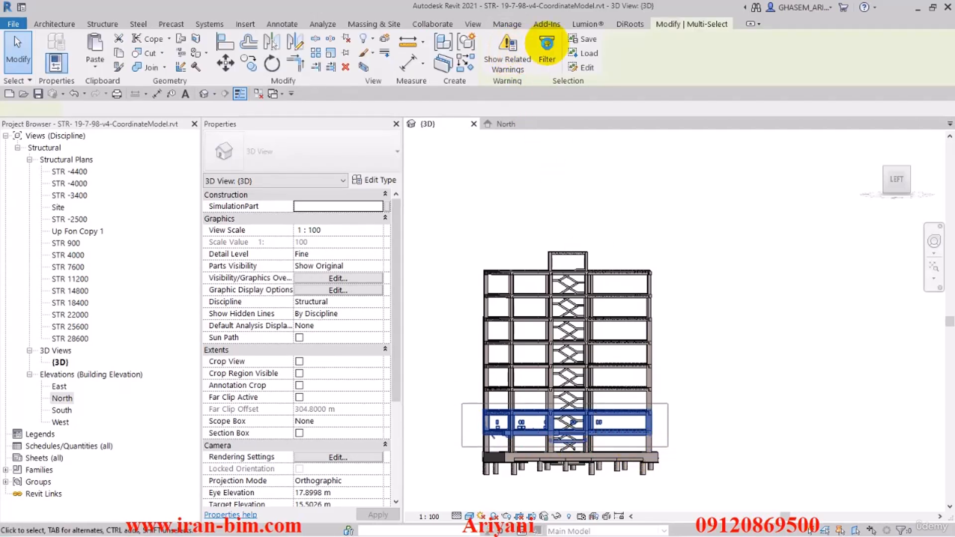
{"action": "left_click", "coordinate": [561, 216]}
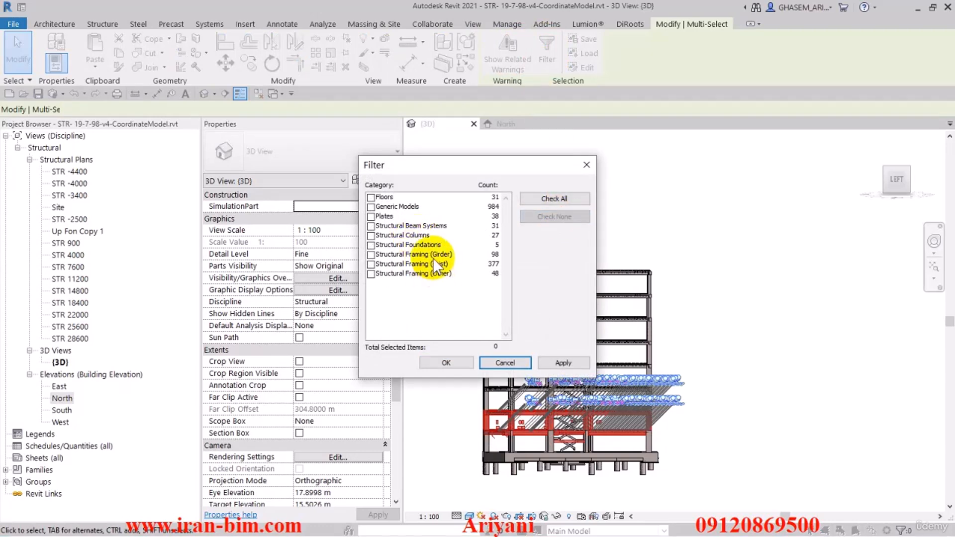
{"action": "left_click", "coordinate": [370, 216]}
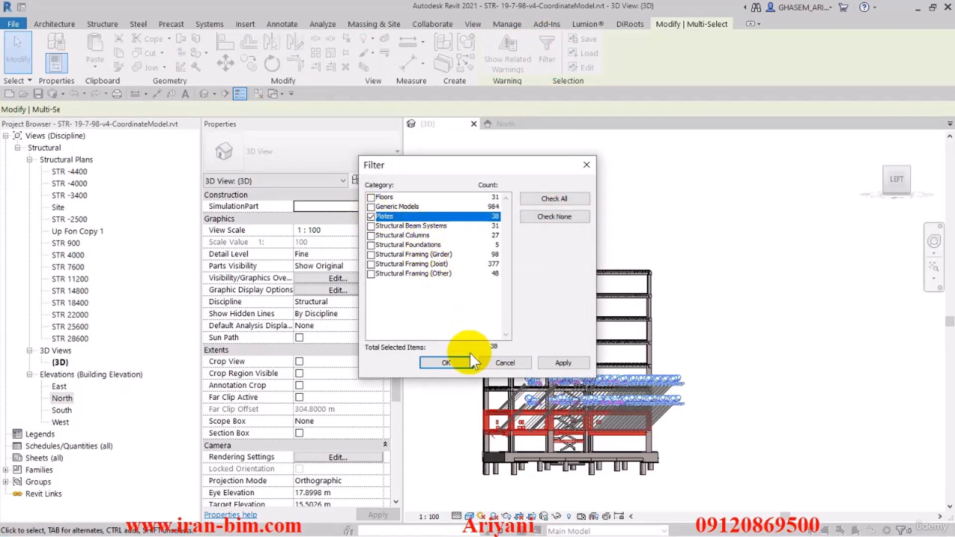
{"action": "left_click", "coordinate": [457, 361]}
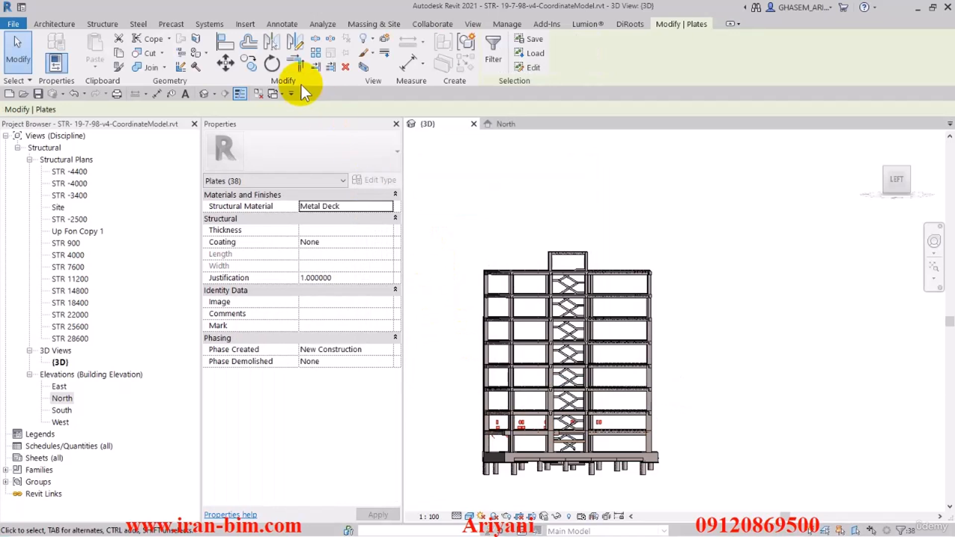
{"action": "left_click", "coordinate": [347, 68]}
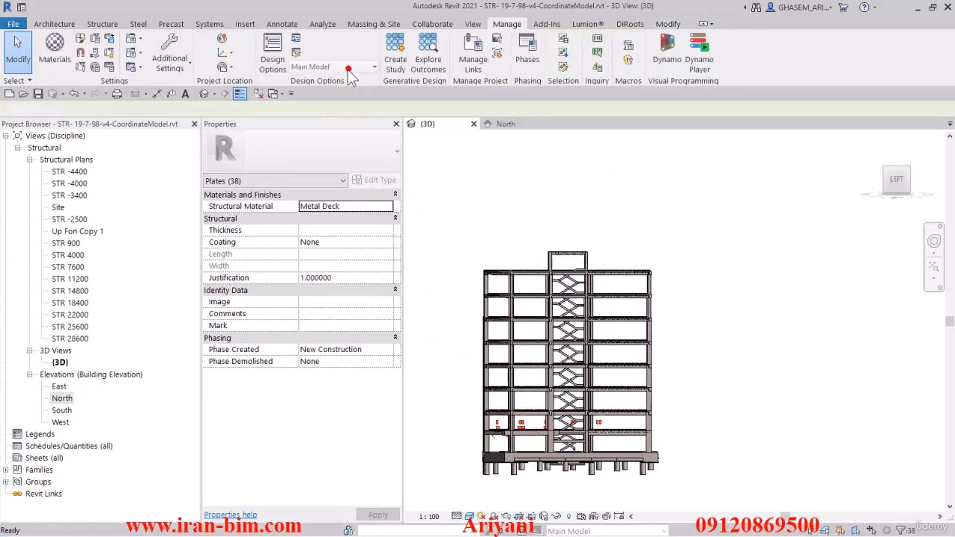
Step: Save the model, checking the background processes before repeating the save
{"action": "left_click", "coordinate": [38, 93]}
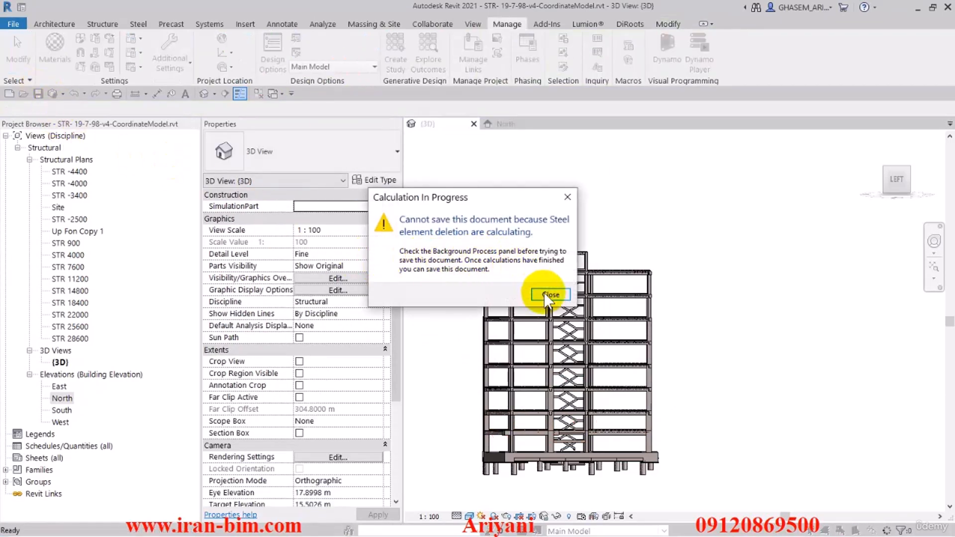
{"action": "left_click", "coordinate": [566, 197]}
{"action": "left_click", "coordinate": [886, 530]}
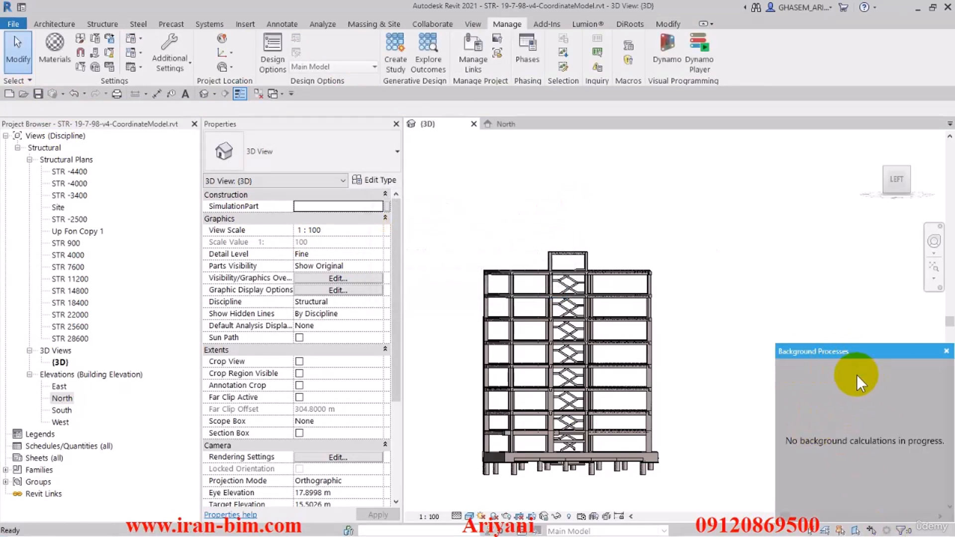
{"action": "left_click", "coordinate": [38, 94]}
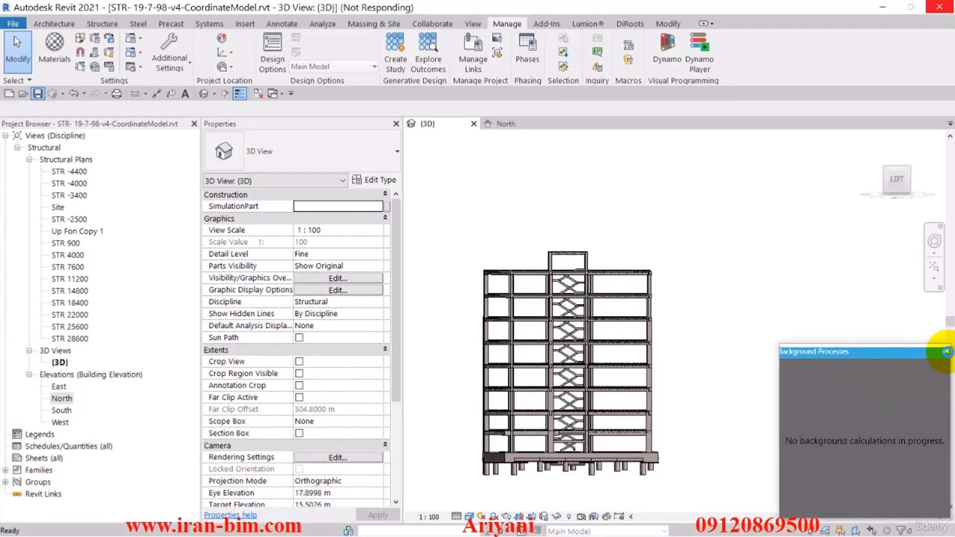
{"action": "left_click", "coordinate": [946, 352]}
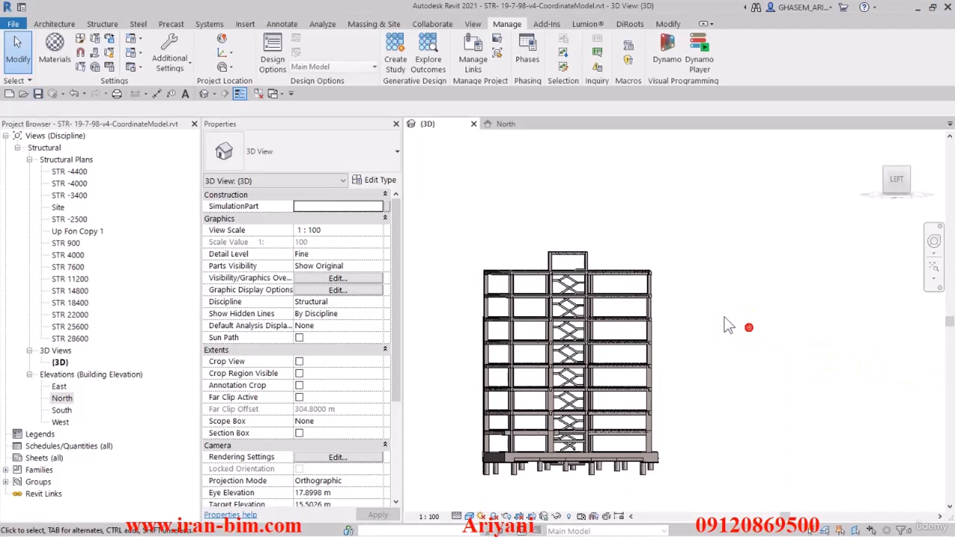
Step: Start a Navisworks export of the 3D view as STR- 19-7-98-v4-CoordinateModel.nwc in the Files folder, using the Navisworks (*.nwc) type
{"action": "middle_click_drag", "start_coordinate": [696, 322], "coordinate": [717, 326], "text": "shift"}
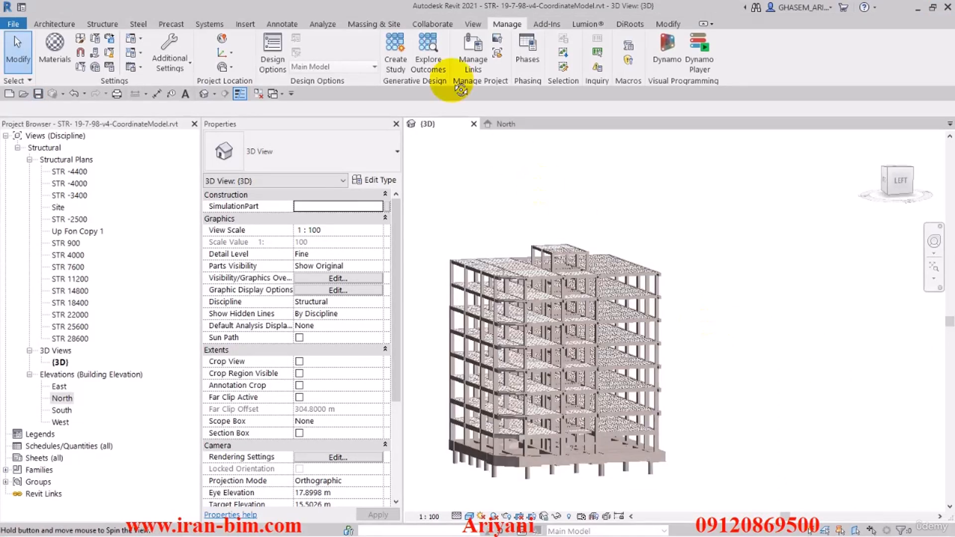
{"action": "left_click", "coordinate": [542, 26]}
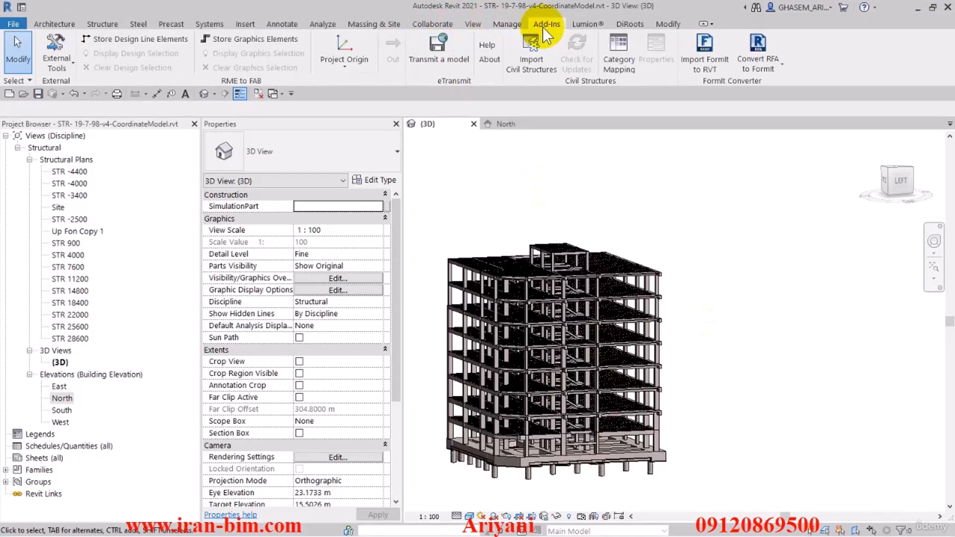
{"action": "left_click", "coordinate": [56, 62]}
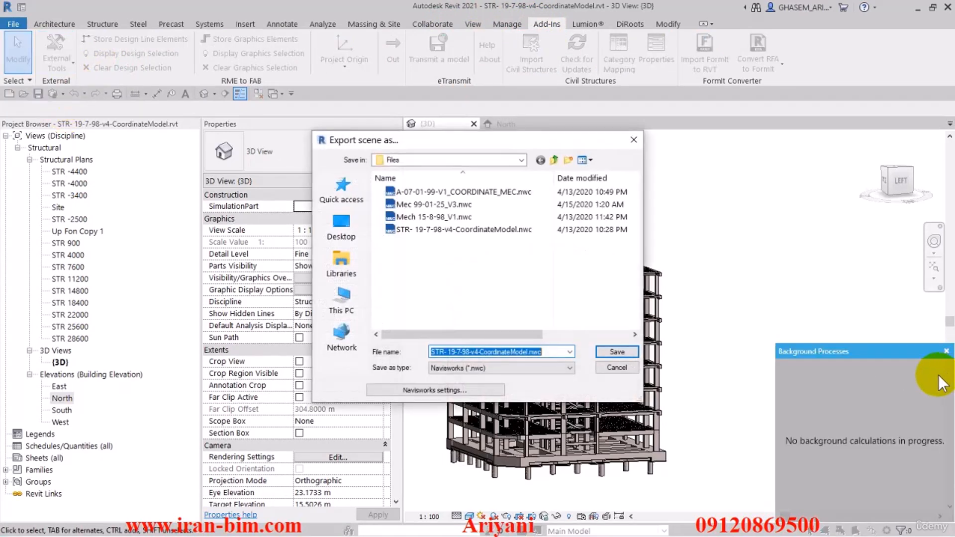
{"action": "left_click", "coordinate": [427, 233]}
{"action": "left_click", "coordinate": [481, 368]}
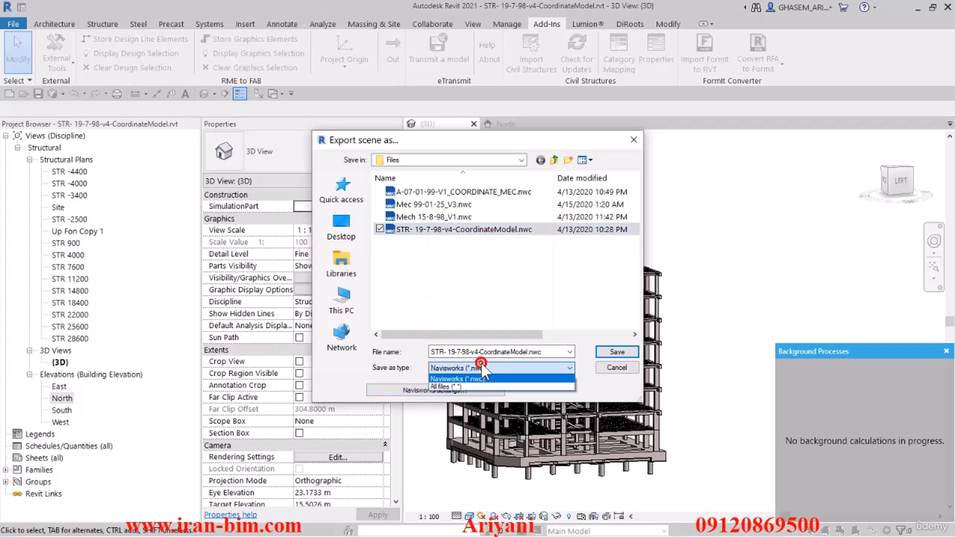
{"action": "left_click", "coordinate": [468, 382]}
Step: Set the Faceting Factor to 1 in the Navisworks Revit options and export the scene, replacing the existing NWC file
{"action": "left_click", "coordinate": [465, 389]}
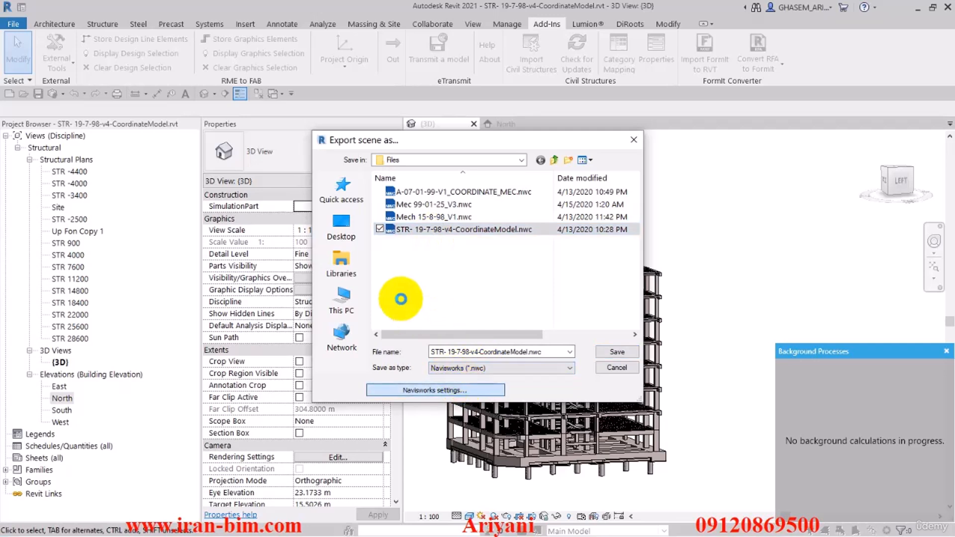
{"action": "double_click", "coordinate": [370, 221]}
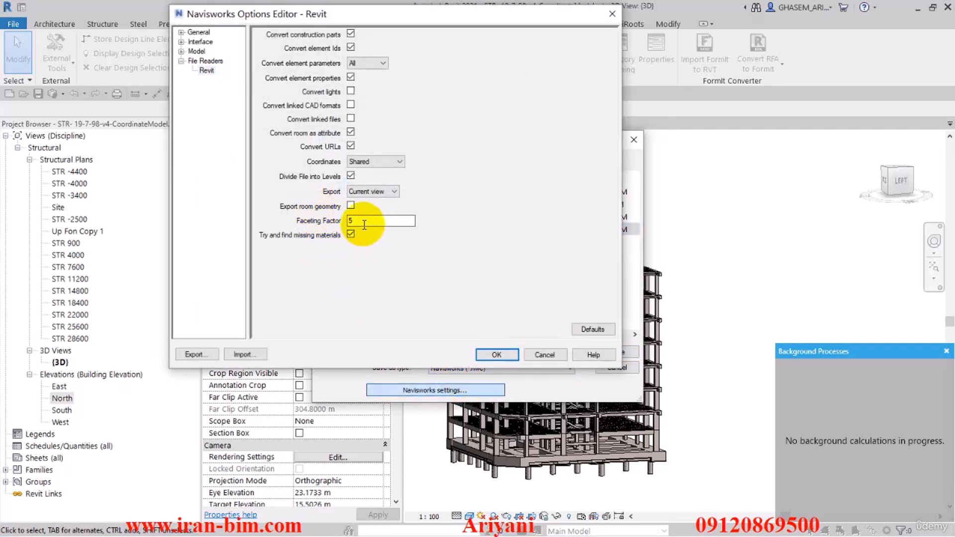
{"action": "type", "text": "1"}
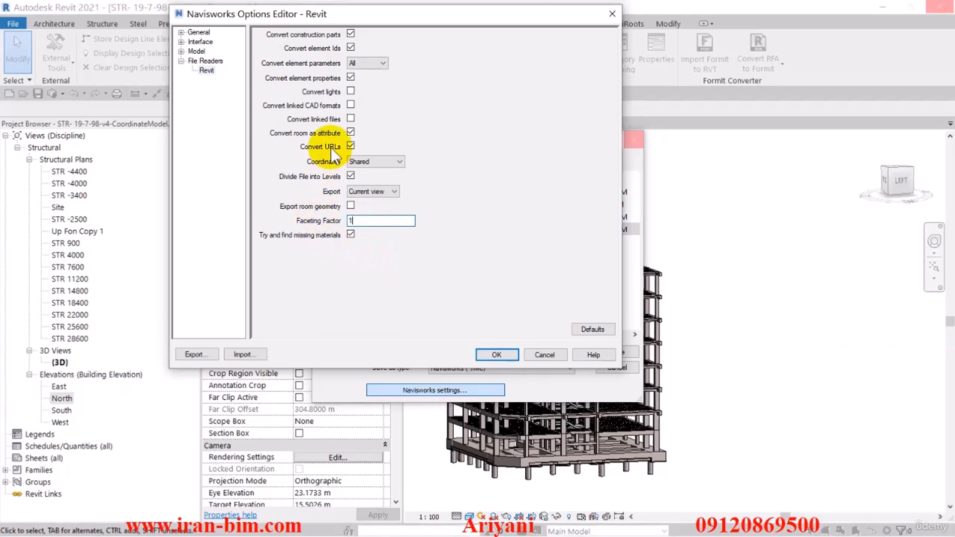
{"action": "left_click", "coordinate": [495, 355]}
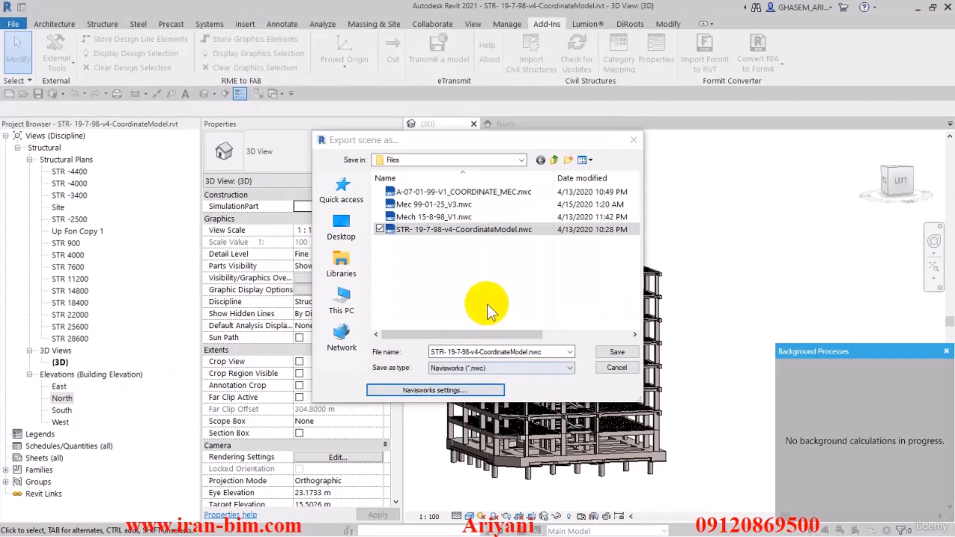
{"action": "left_click", "coordinate": [603, 352]}
{"action": "left_click", "coordinate": [558, 274]}
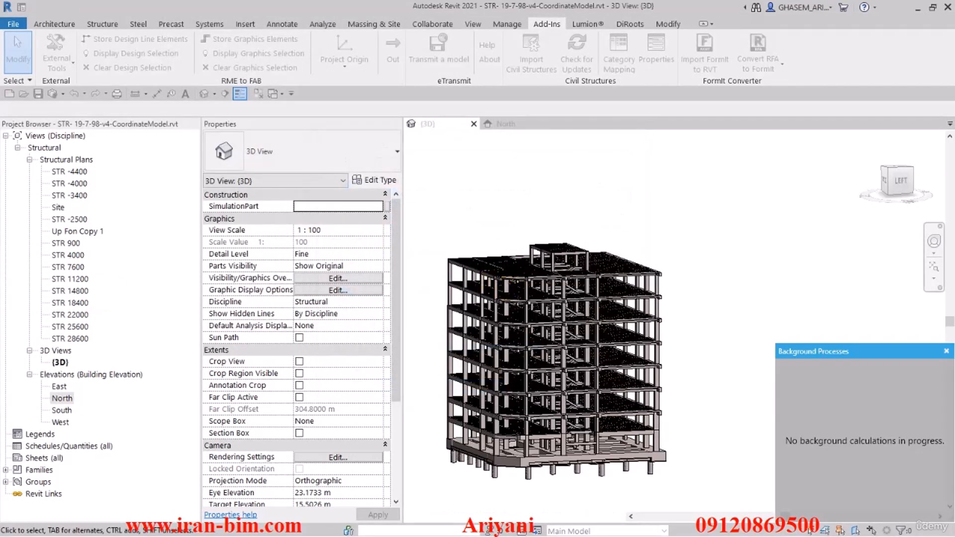